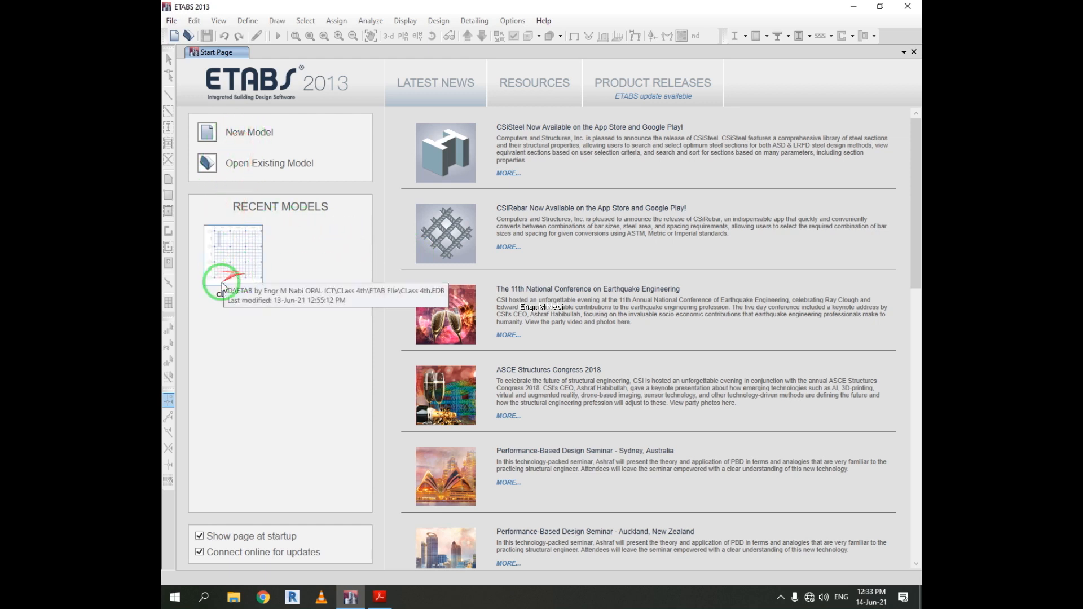
Open the recent model CLass 4th
click(232, 265)
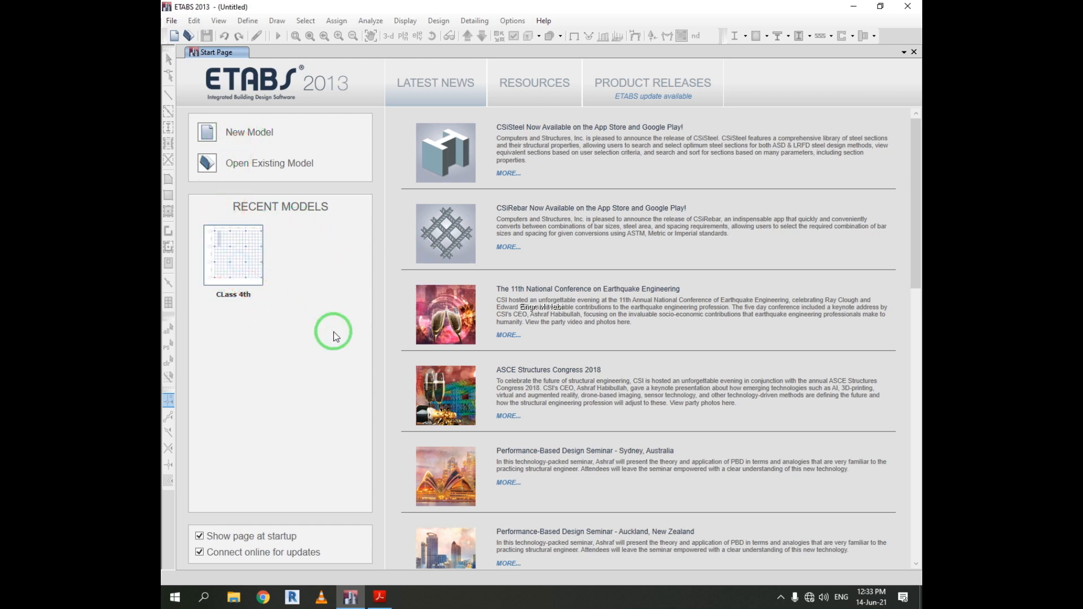
click(230, 291)
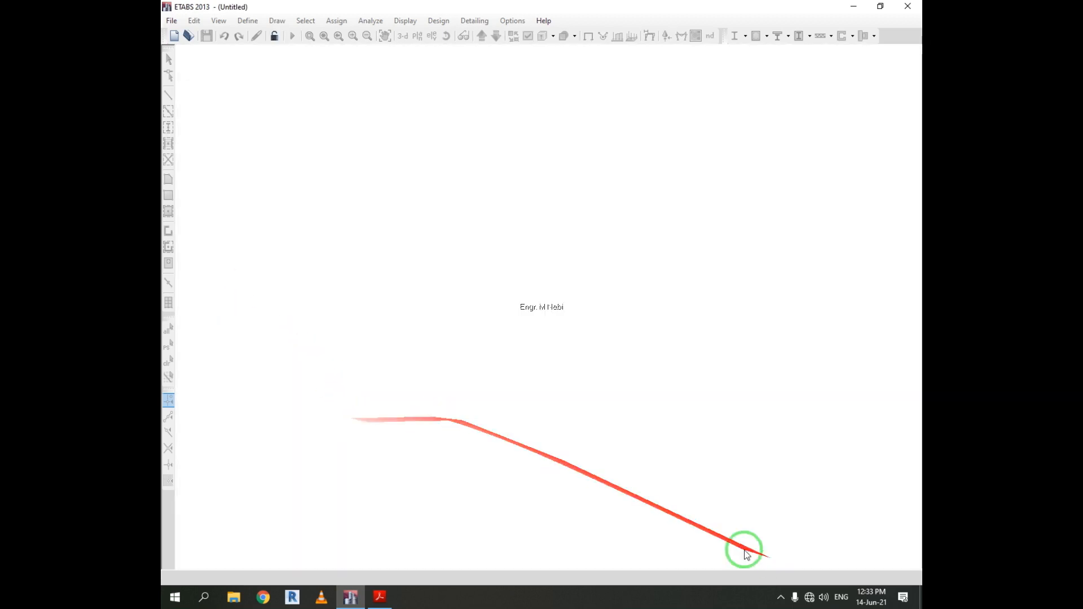
click(781, 597)
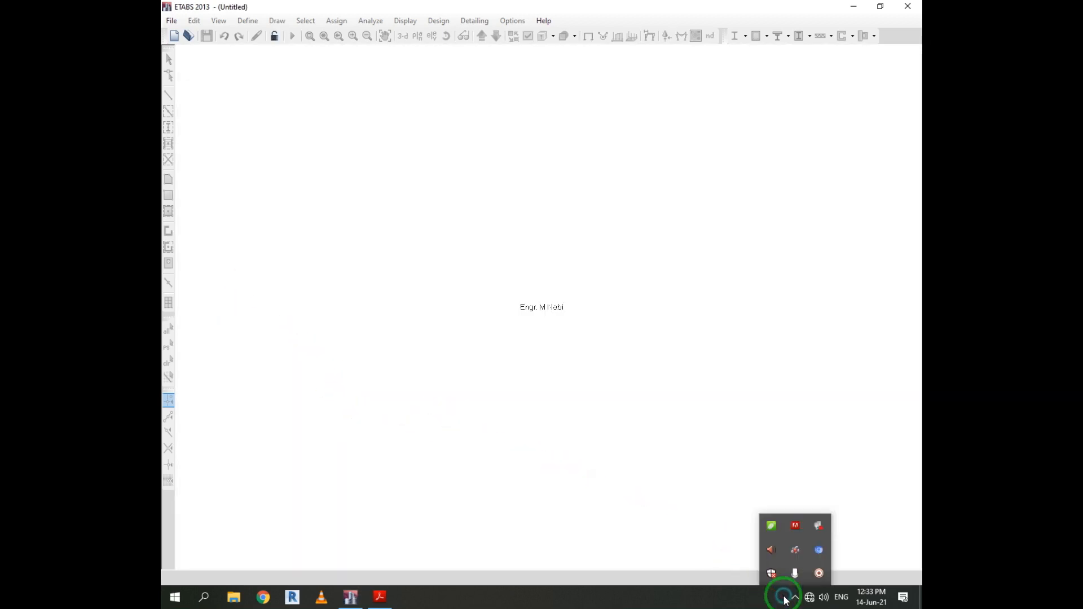
click(817, 573)
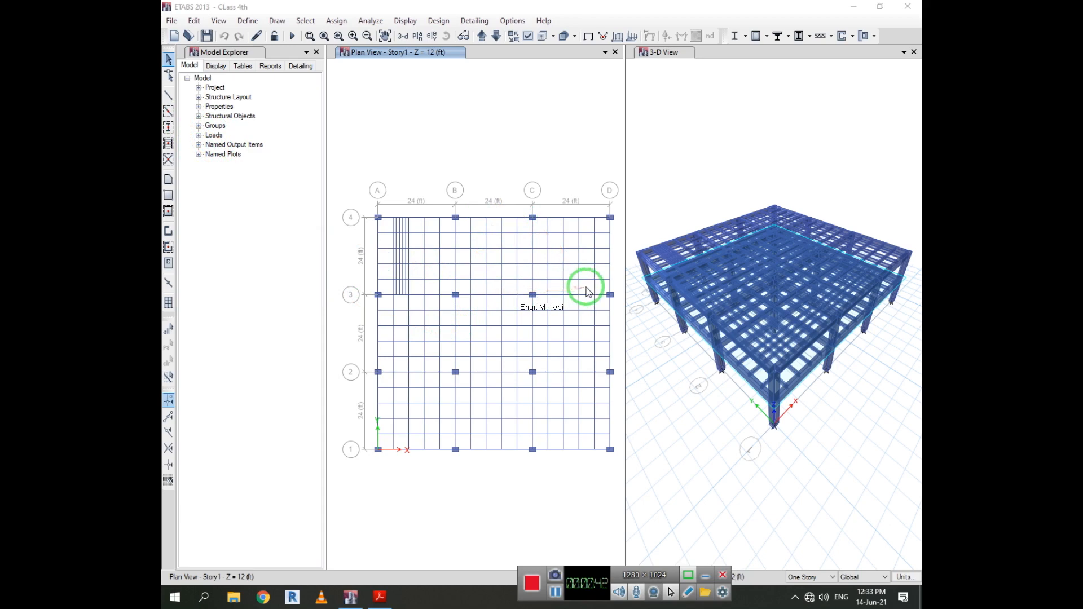
Start a new model without saving the changes to CLass 4th
click(171, 20)
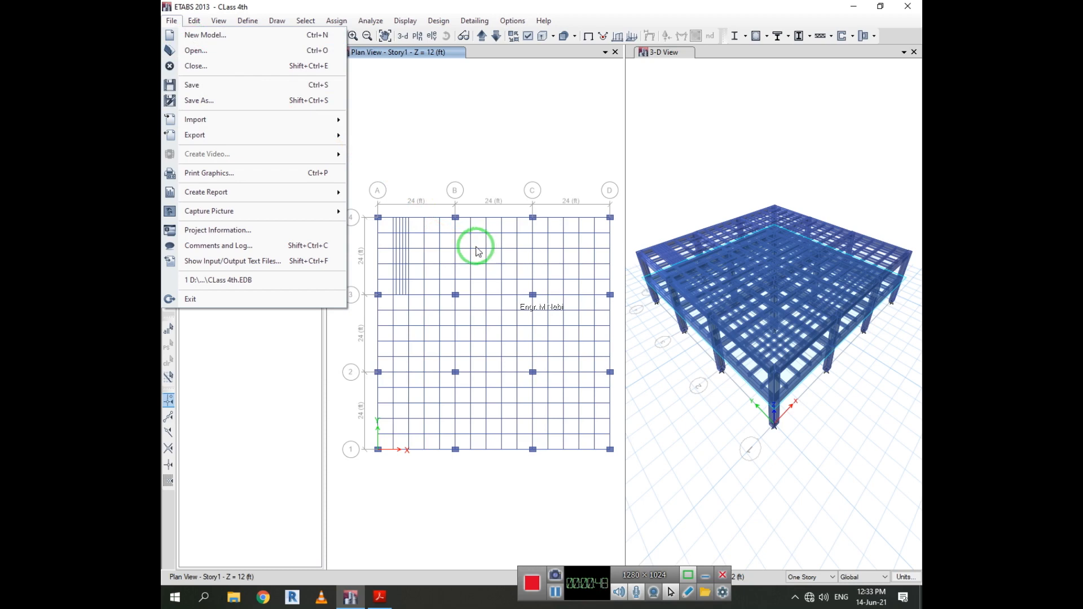
click(230, 40)
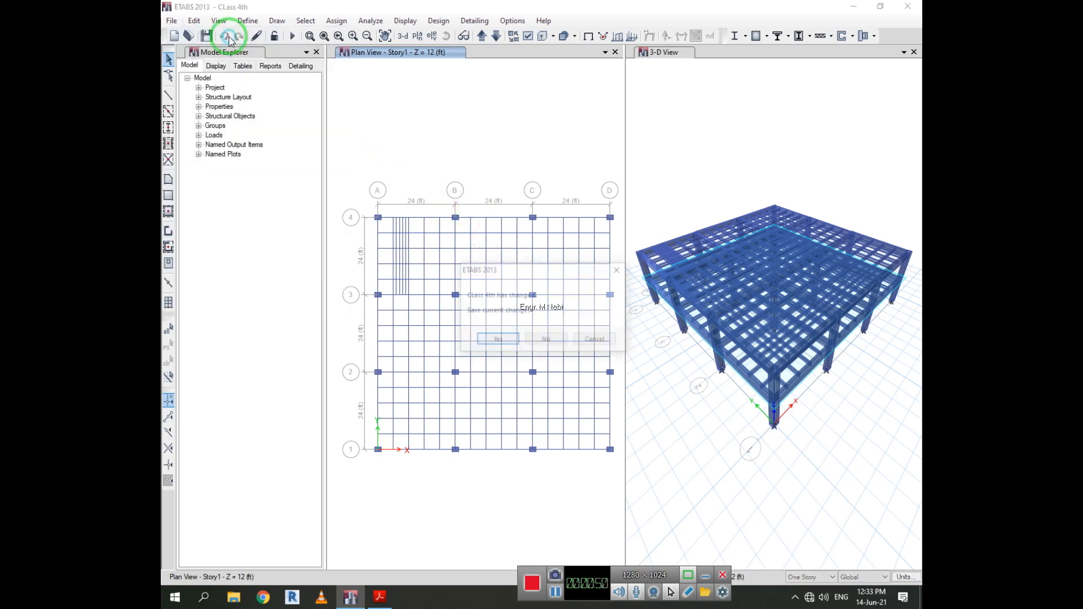
click(545, 340)
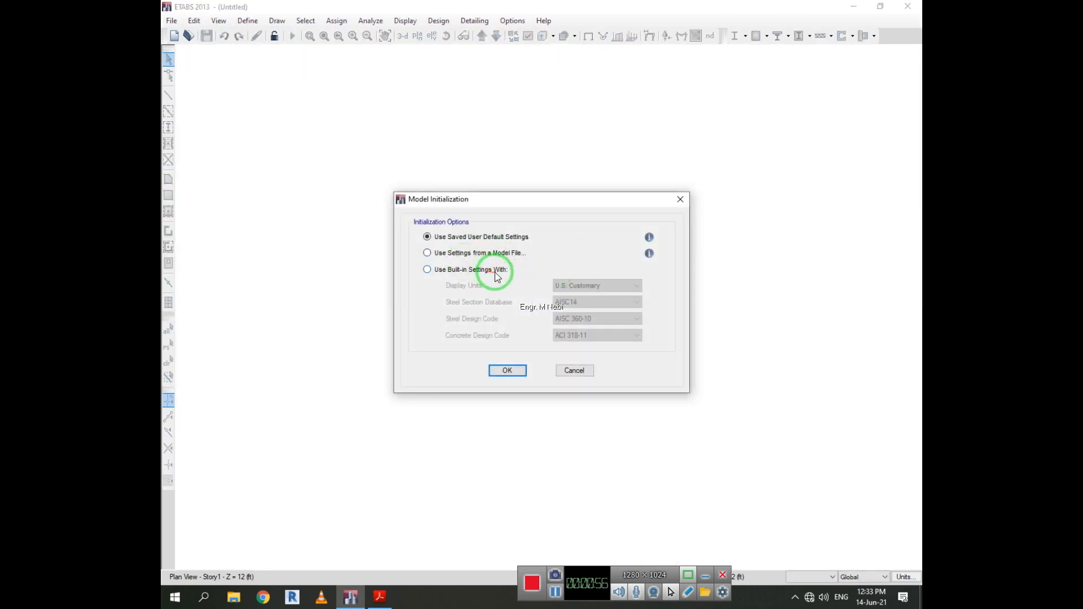
Examine the built-in initialization options for display units, steel section database, and steel and concrete design codes
click(494, 270)
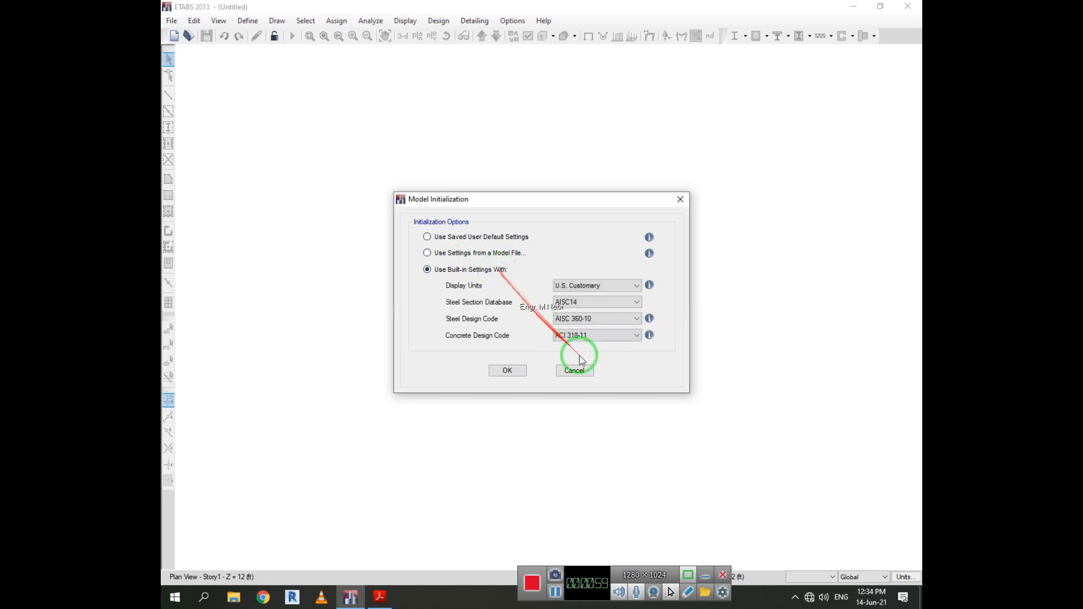
click(609, 319)
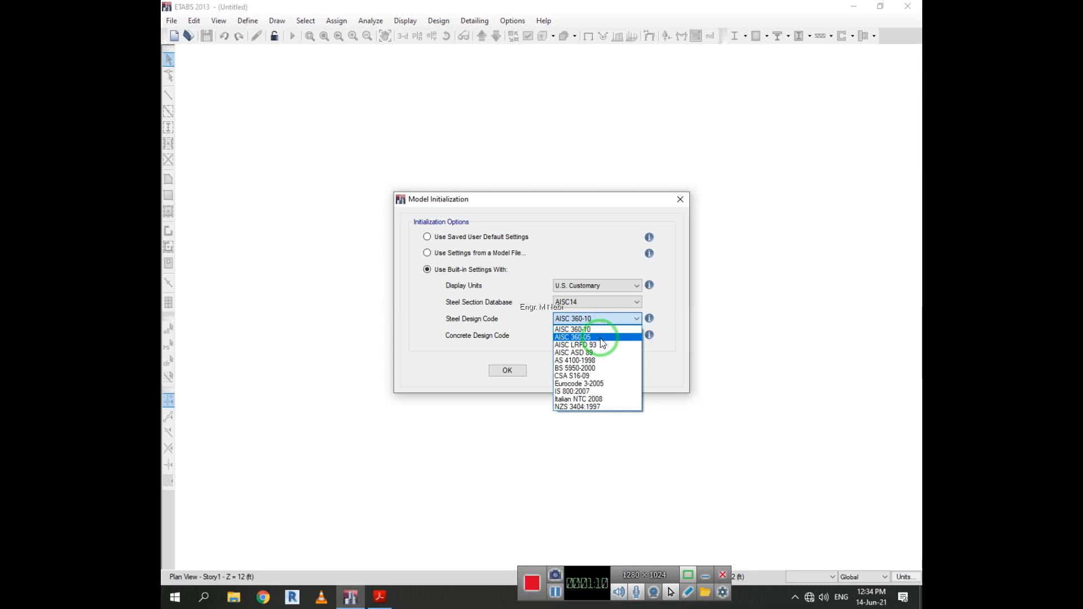
click(598, 319)
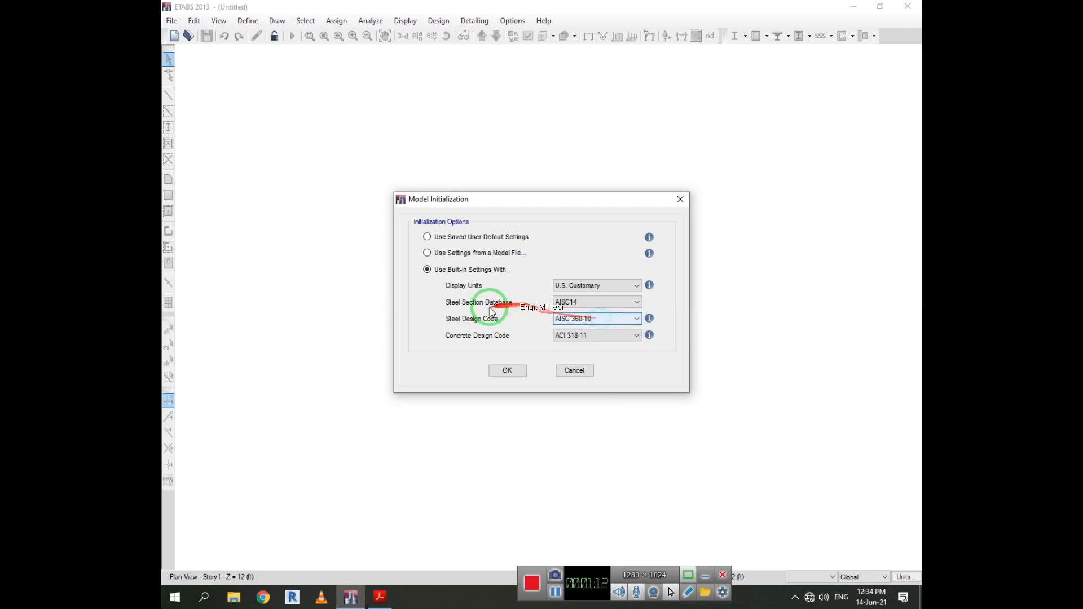
click(588, 305)
click(597, 287)
click(598, 288)
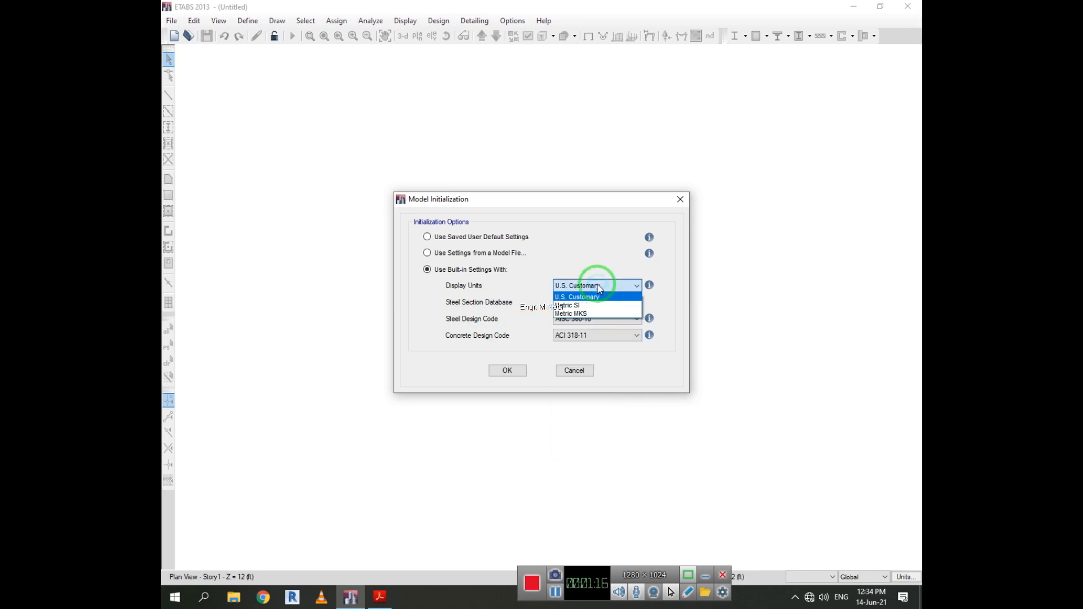
click(599, 289)
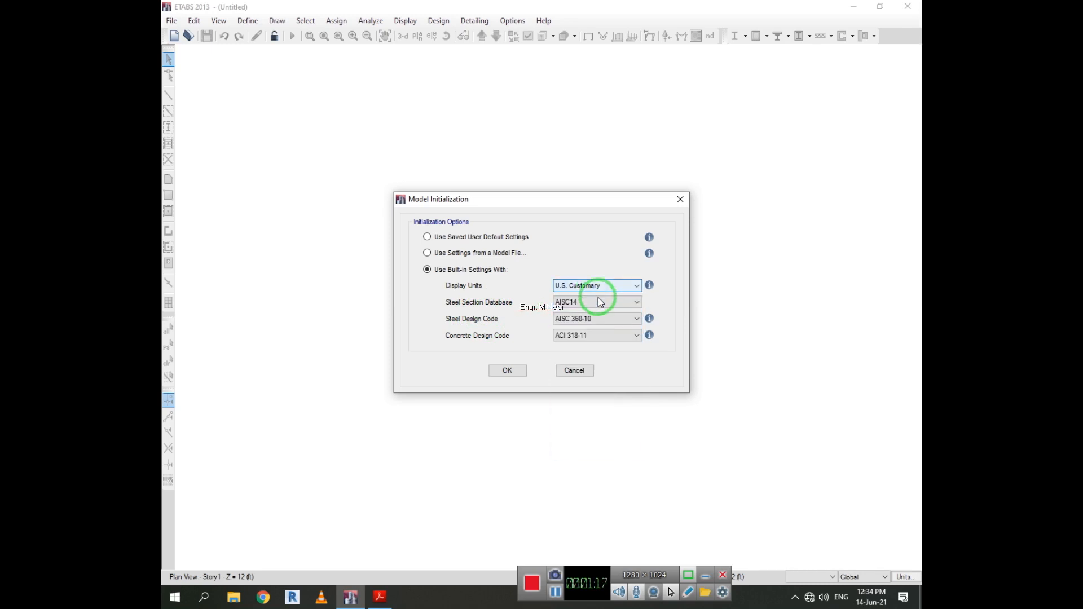
click(592, 340)
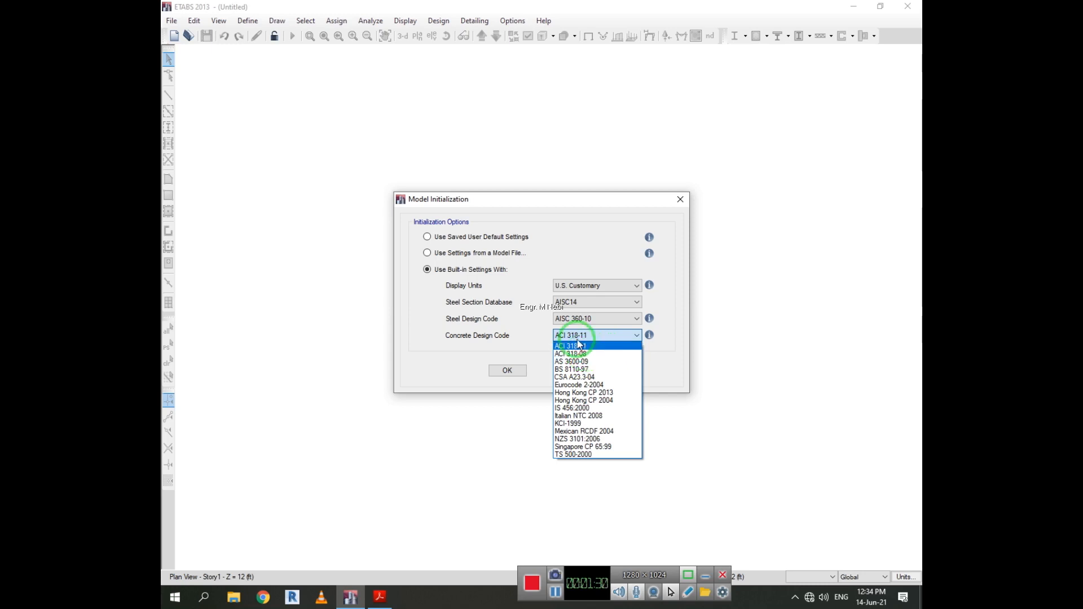
click(569, 345)
Initialize with the saved user default settings and create a Grid Only model with 2 grid lines in X and Y and 2 stories
click(427, 238)
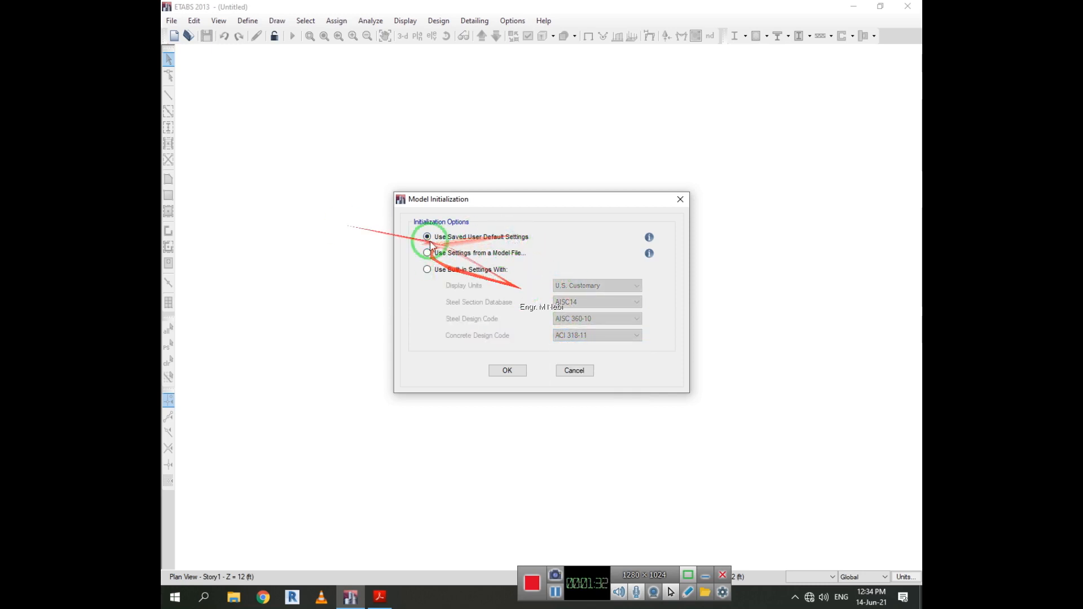
click(507, 370)
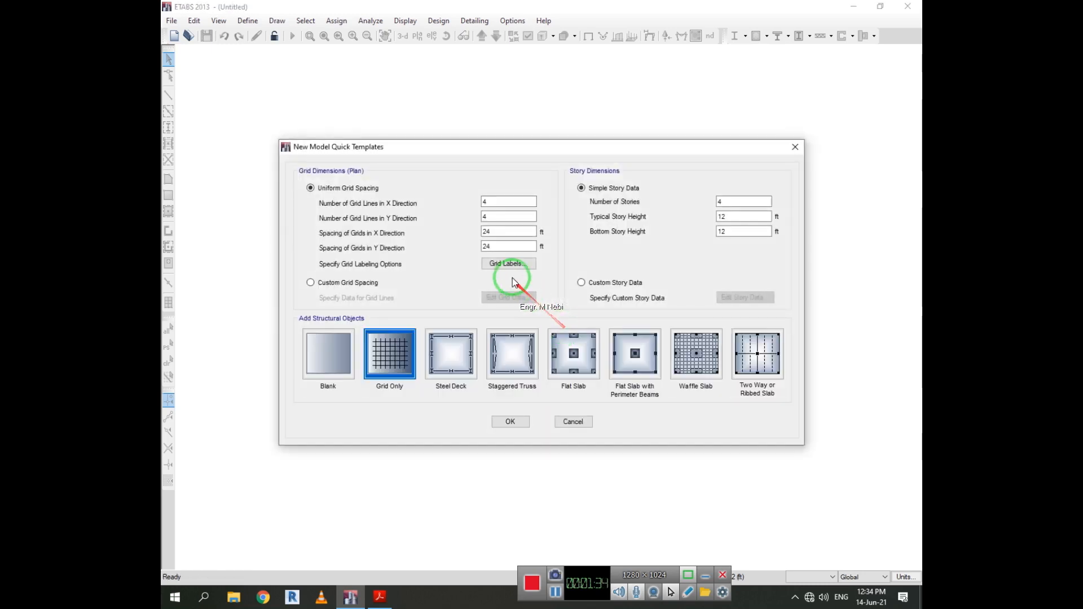
text(2)
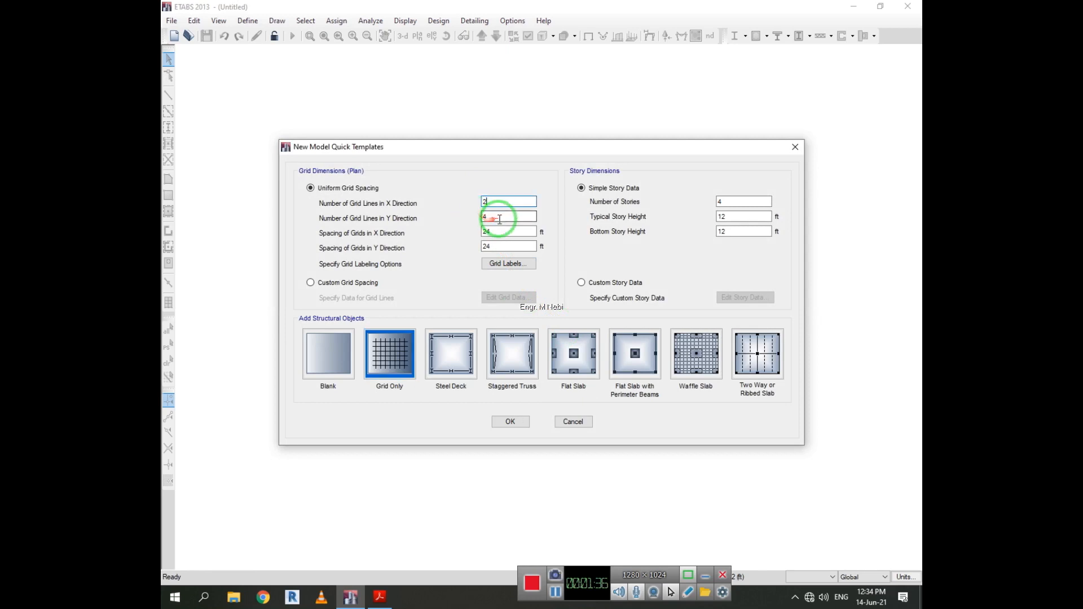
double_click(484, 217)
text(2)
double_click(734, 201)
text(2)
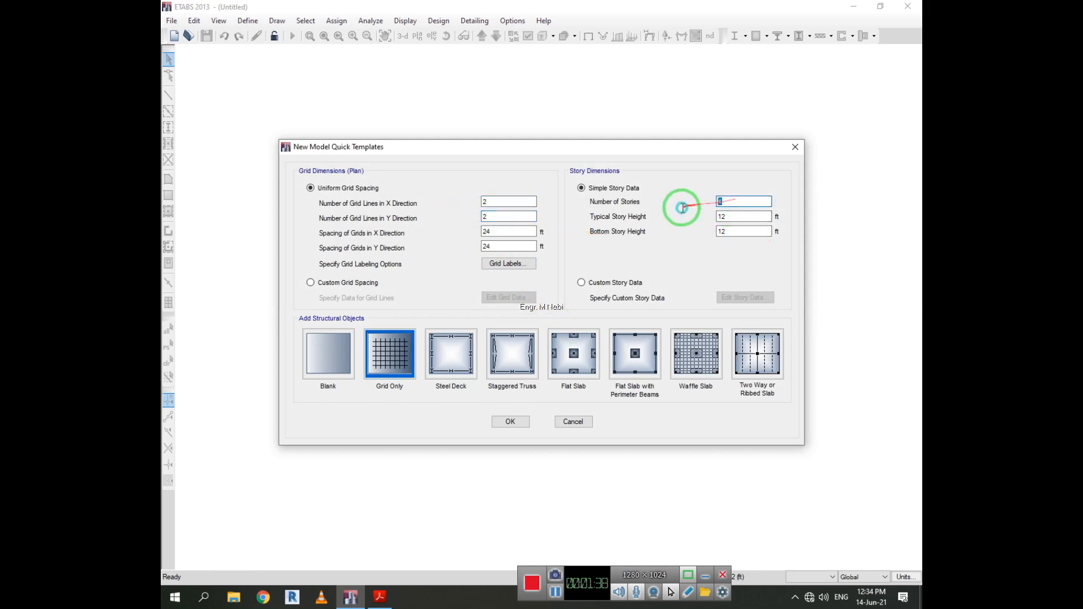
click(515, 427)
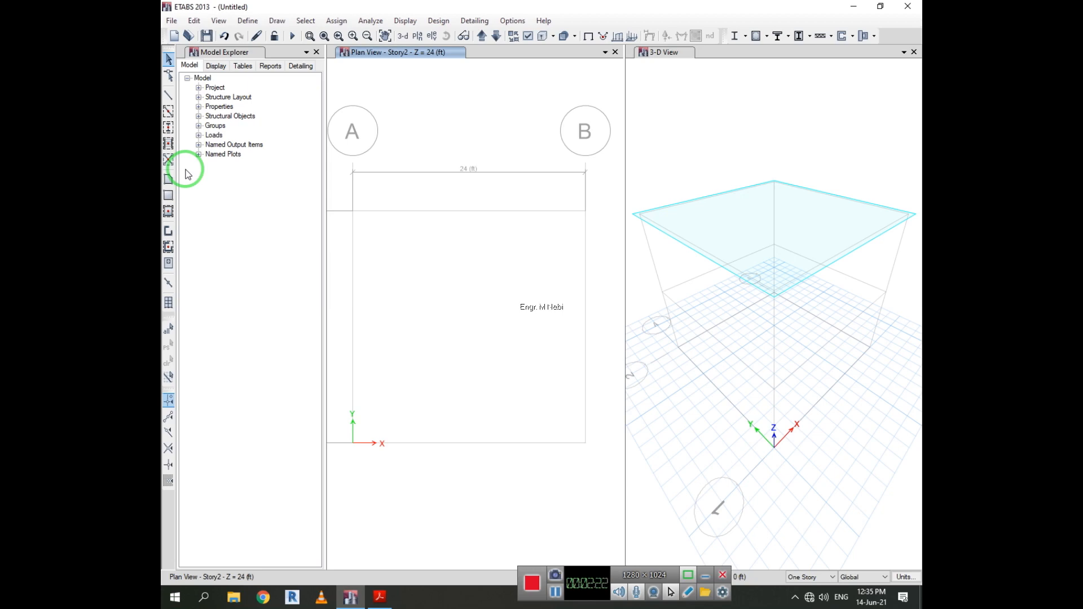
Switch the plan view to the elevation along grid line 1
scroll(511, 270, down, 3)
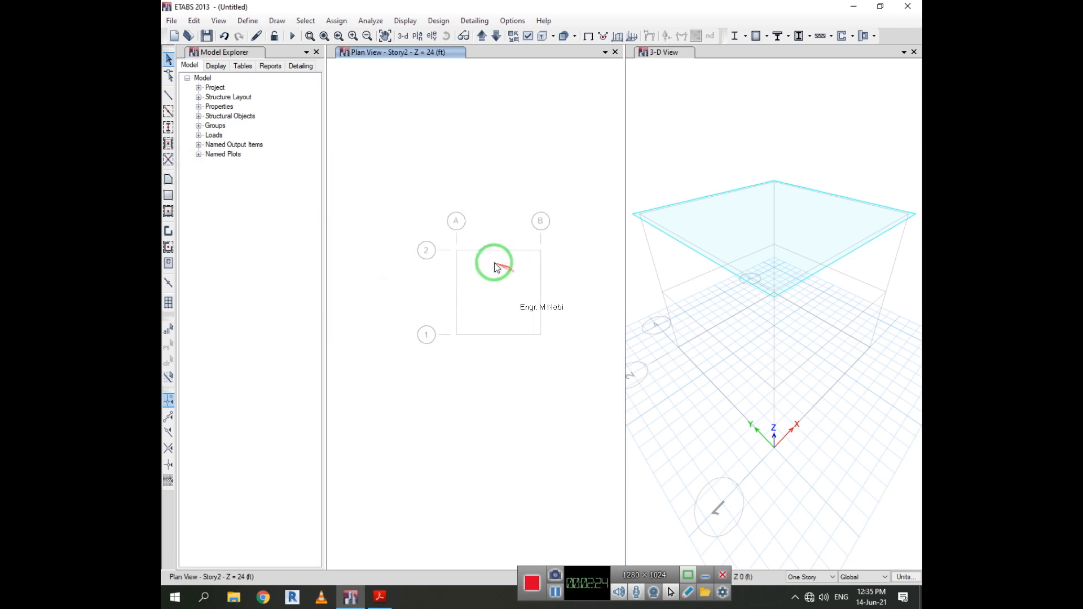
scroll(497, 268, up, 3)
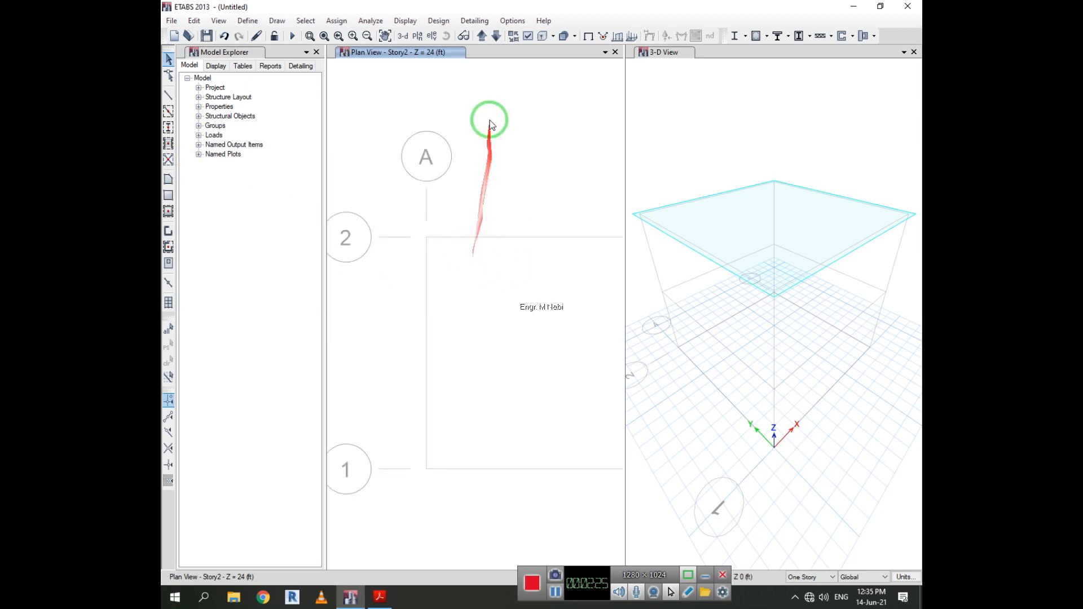
click(431, 35)
click(450, 246)
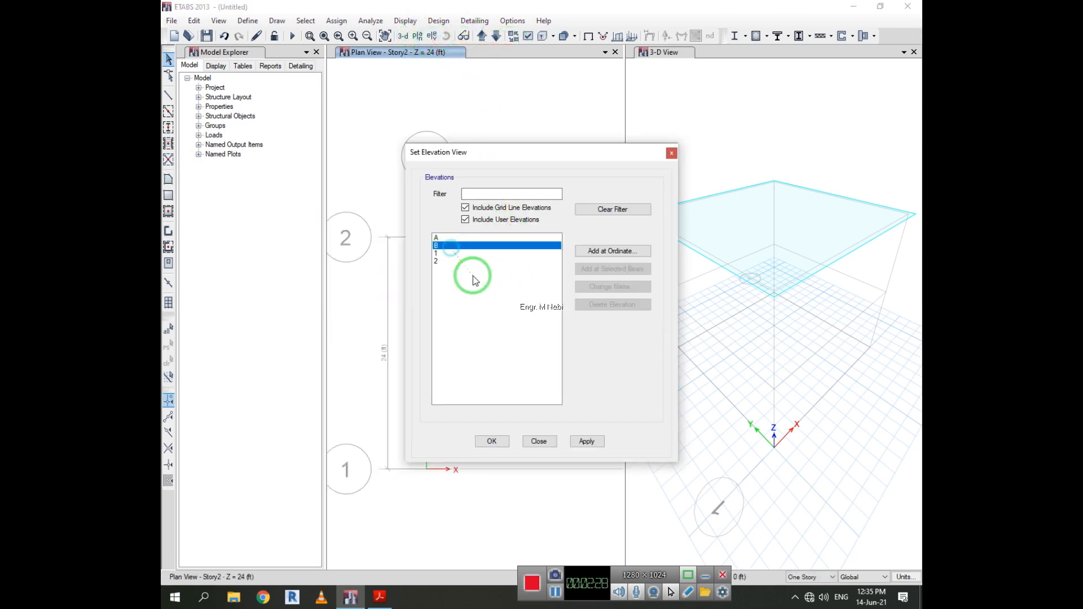
click(458, 254)
click(494, 442)
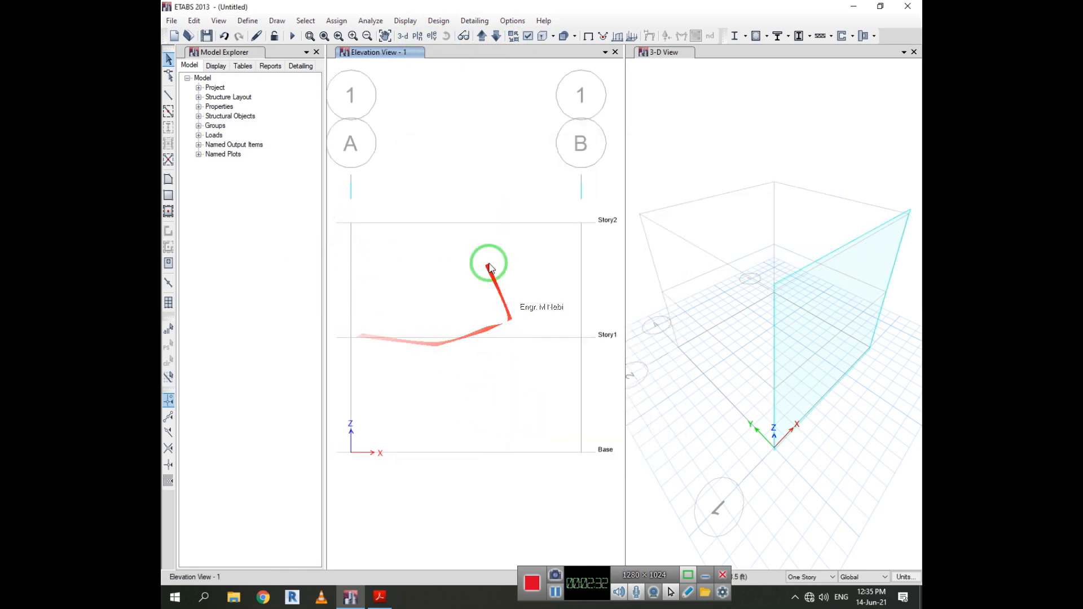
Draw A-LatBm braces in elevation 1: X bracing between Story1 and Story2, and Eccen Forward bracing between Base and Story1
click(168, 159)
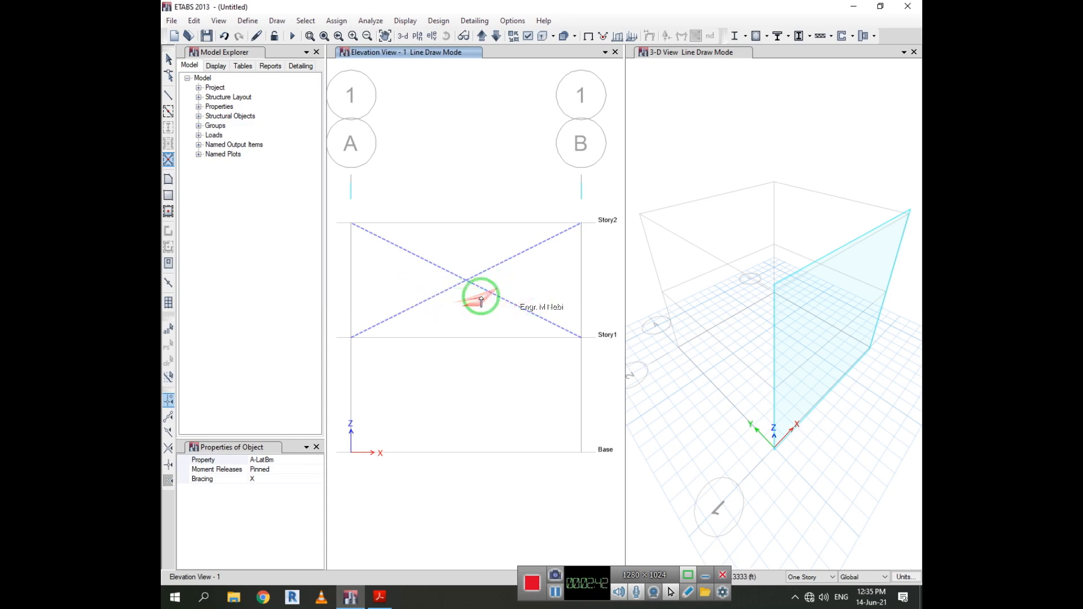
click(513, 306)
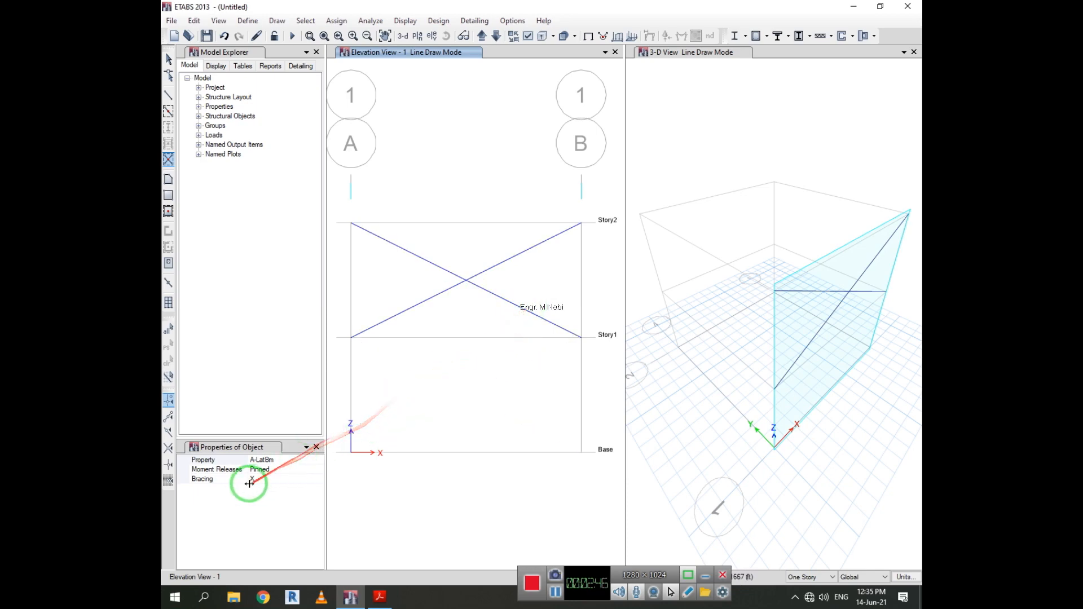
click(282, 478)
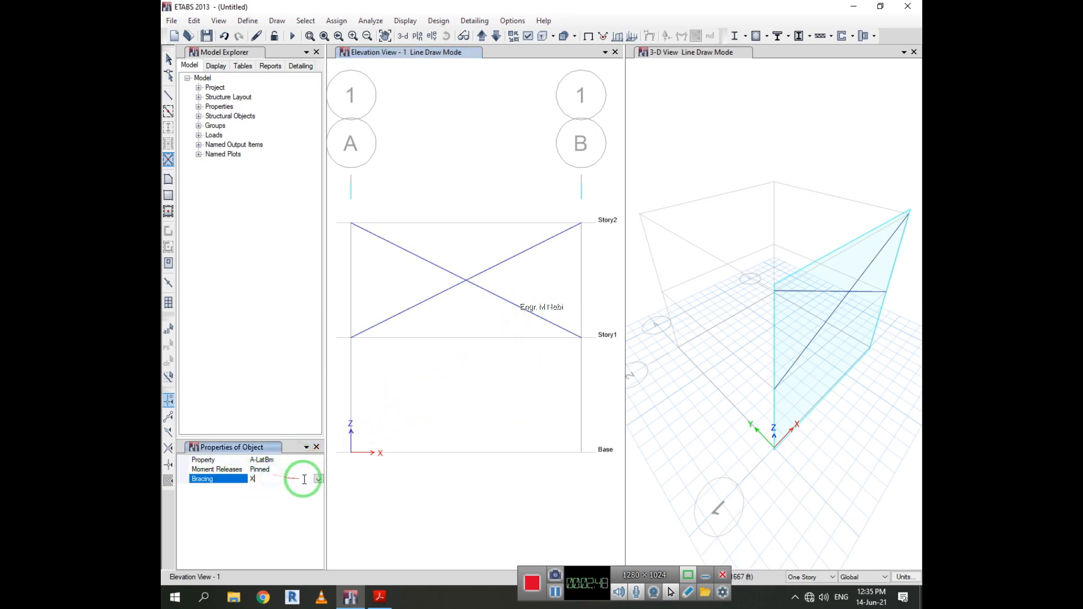
click(319, 480)
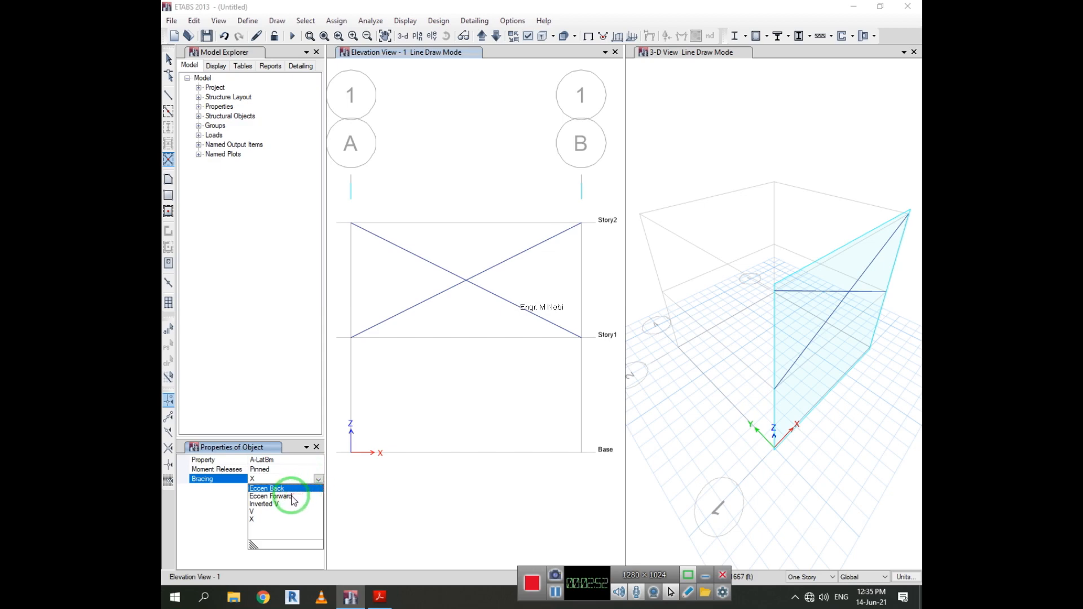
click(265, 511)
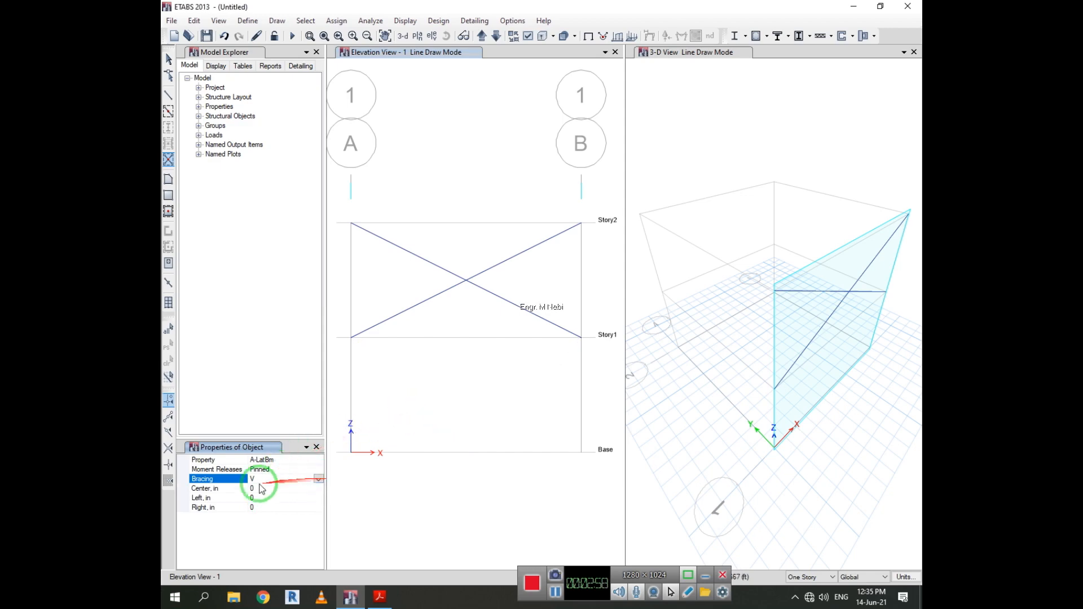
click(318, 480)
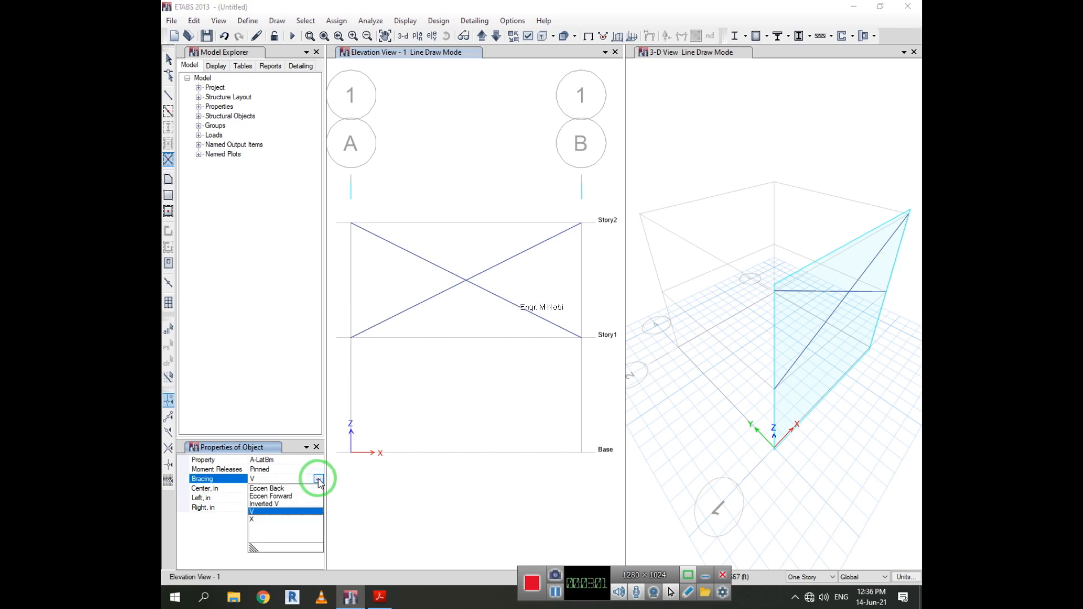
click(272, 504)
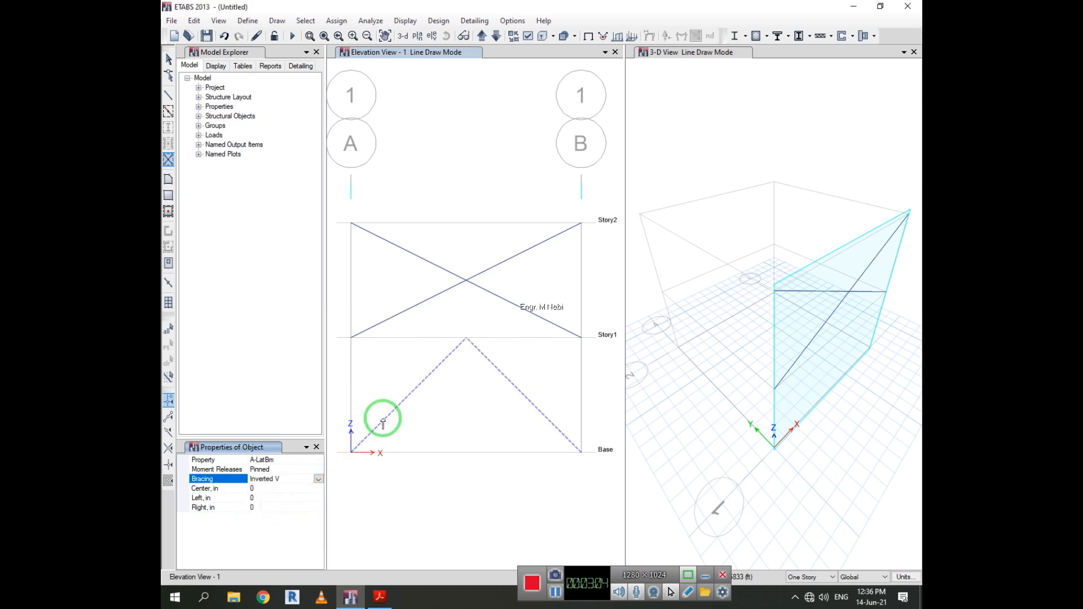
click(318, 479)
click(277, 496)
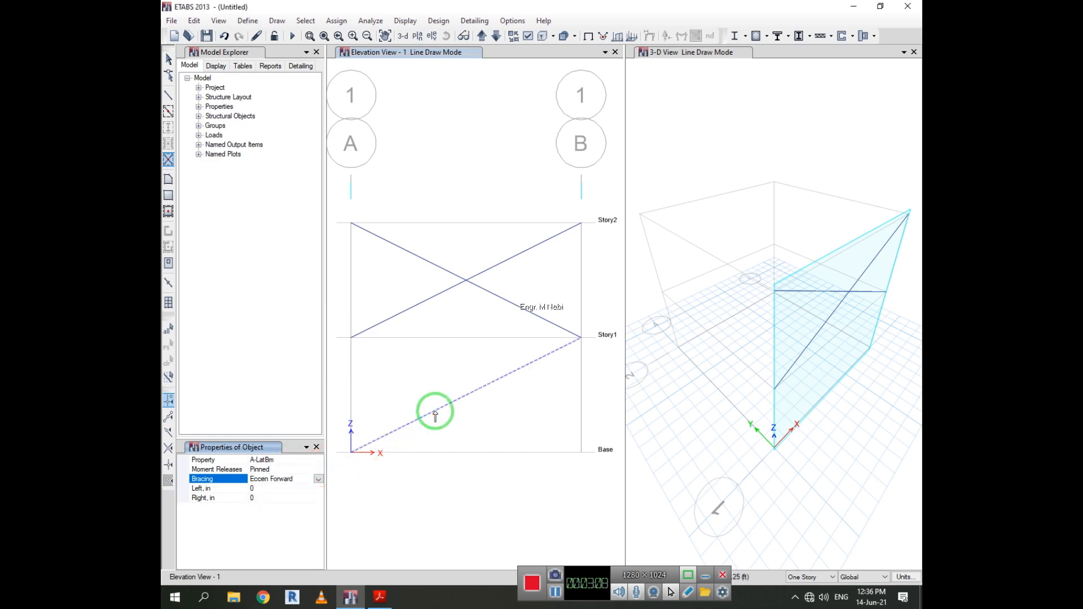
click(563, 427)
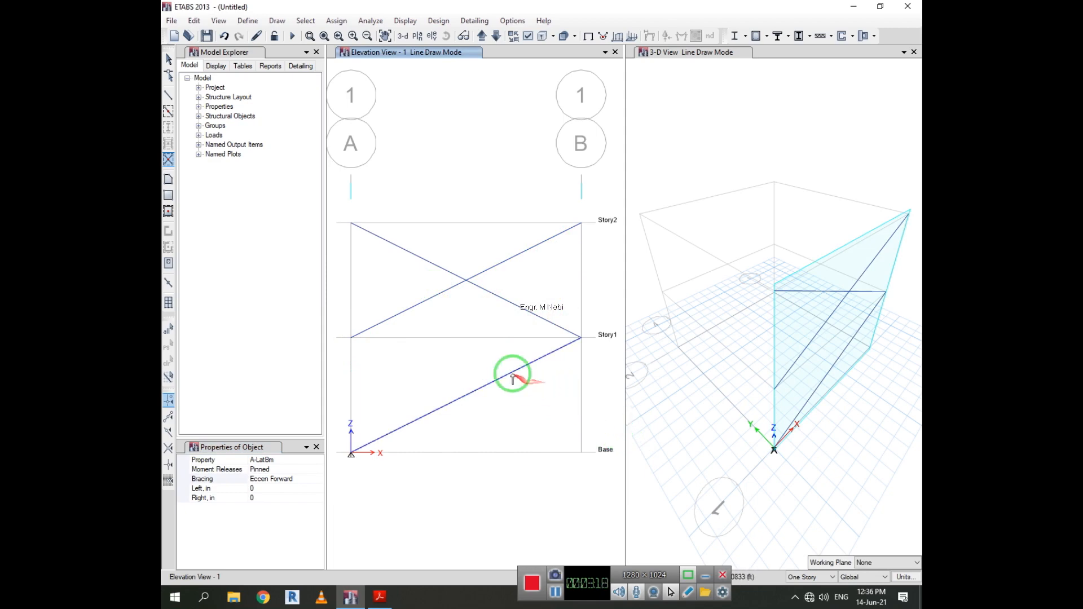
key(Escape)
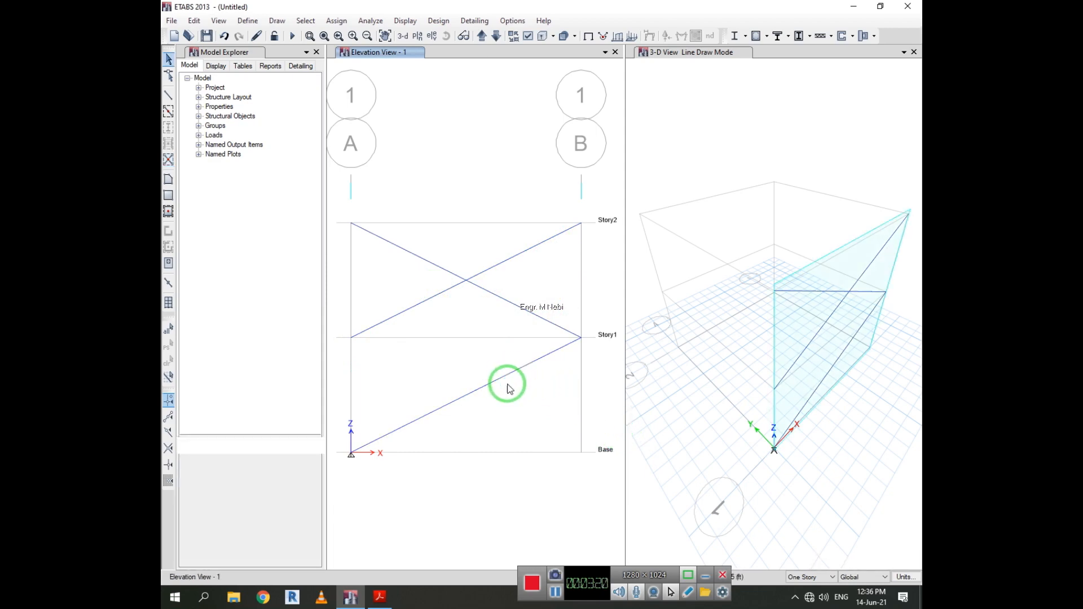
Undo the braces drawn in elevation 1 and display the Story2 plan view
key(ctrl+z)
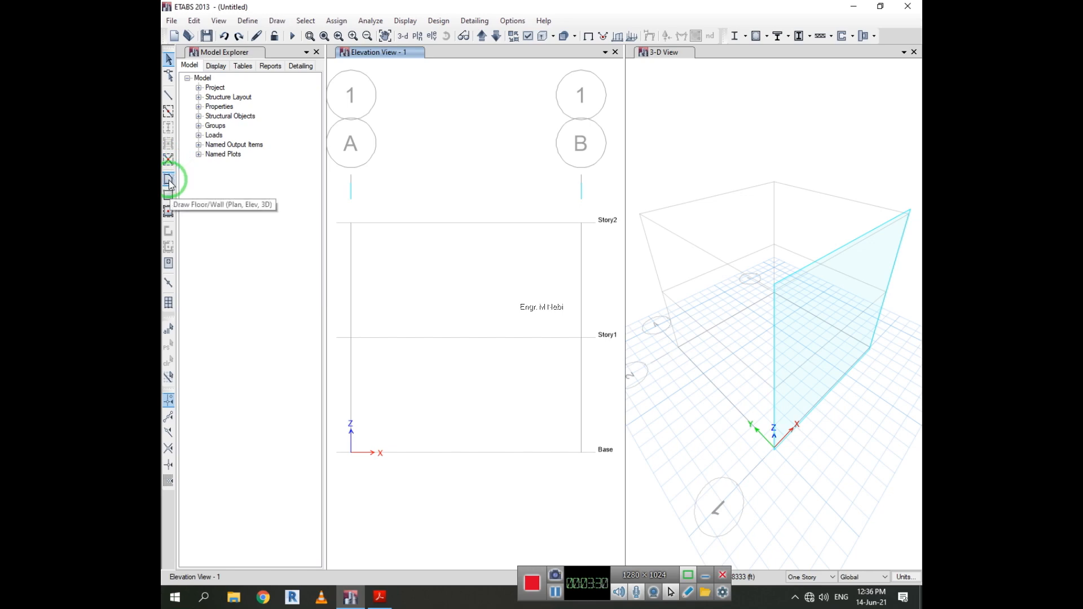
click(418, 36)
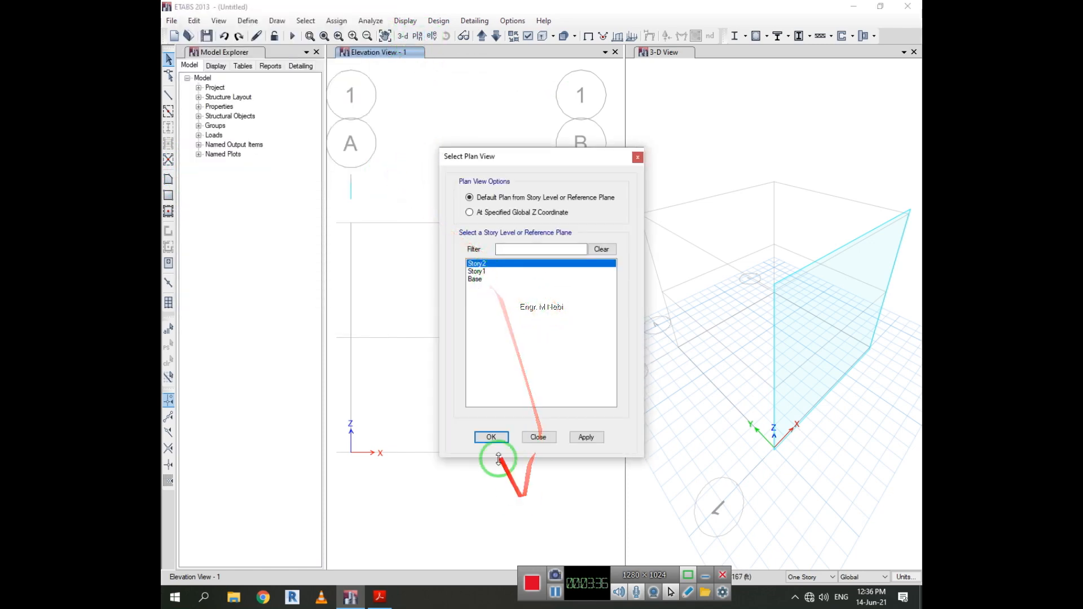
click(490, 437)
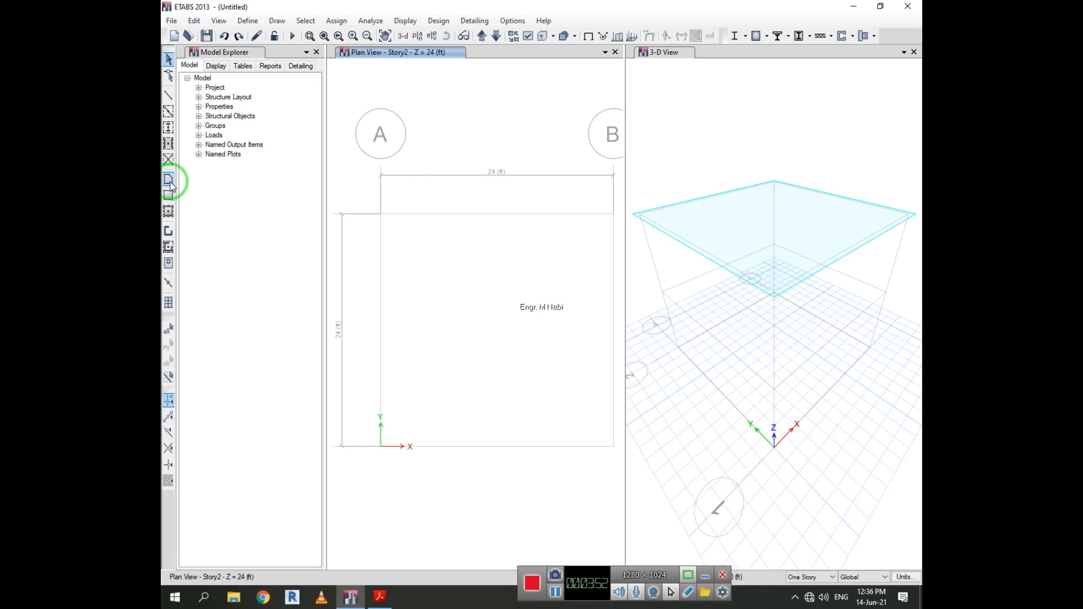
Start the floor area drawing tool in the Story2 plan view and choose Slab1 as its property
click(381, 214)
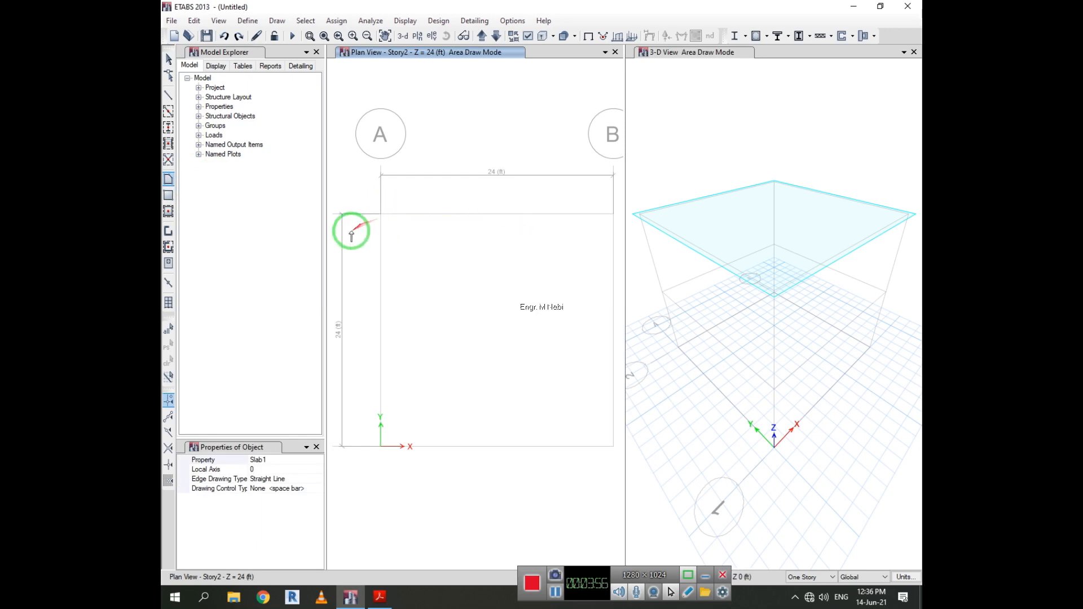
scroll(352, 230, down, 3)
scroll(369, 243, up, 3)
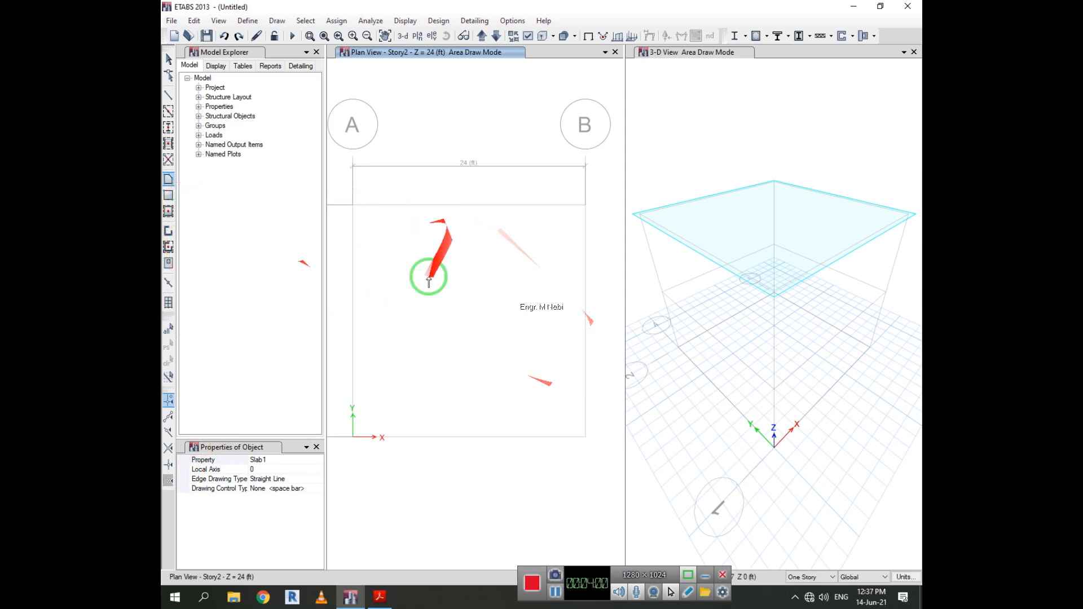
click(304, 459)
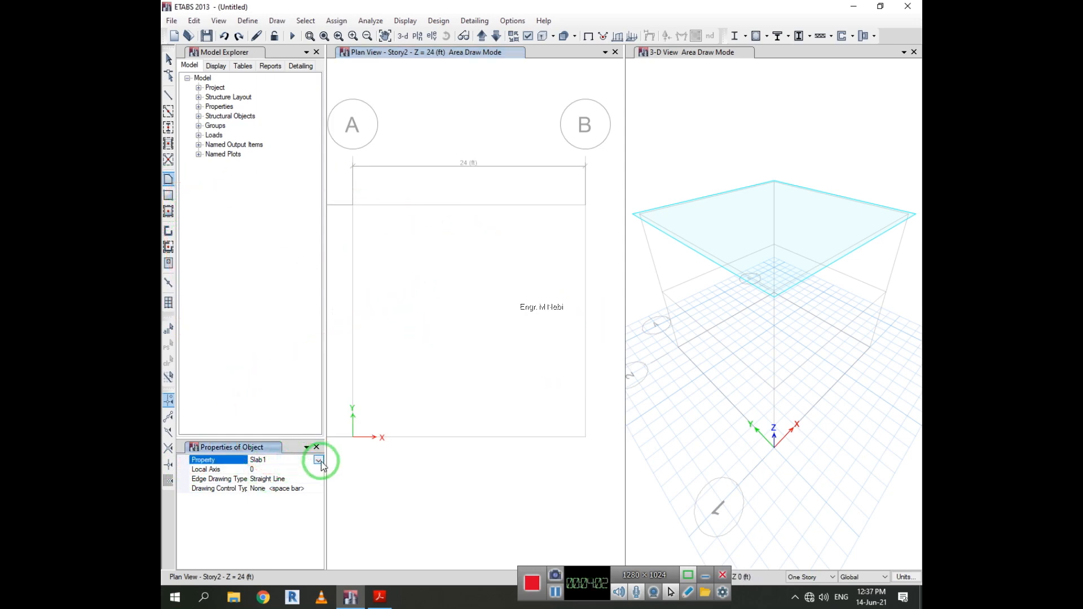
click(319, 460)
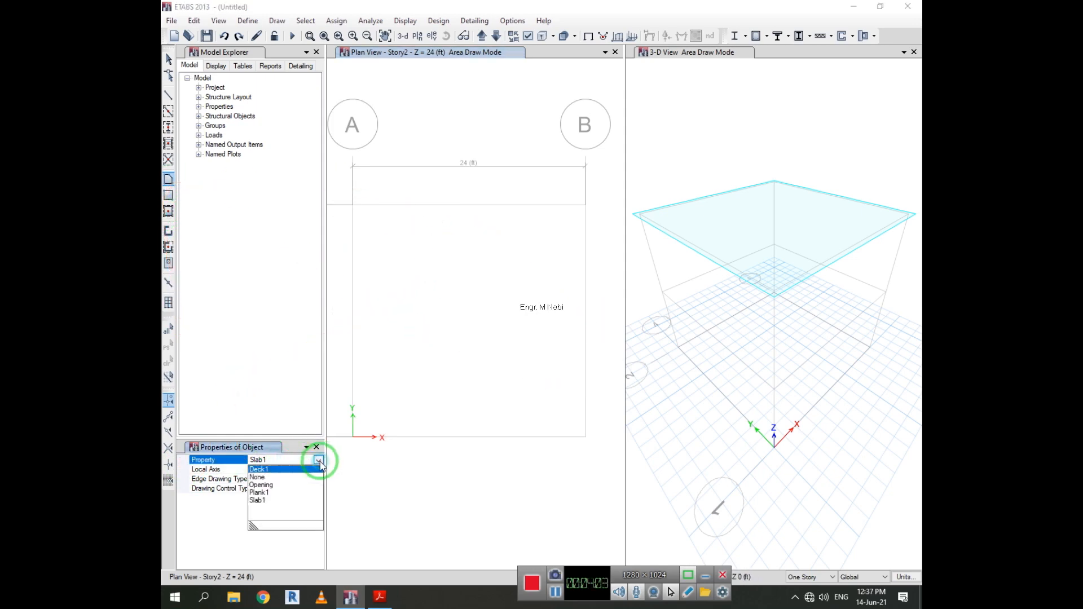
click(265, 501)
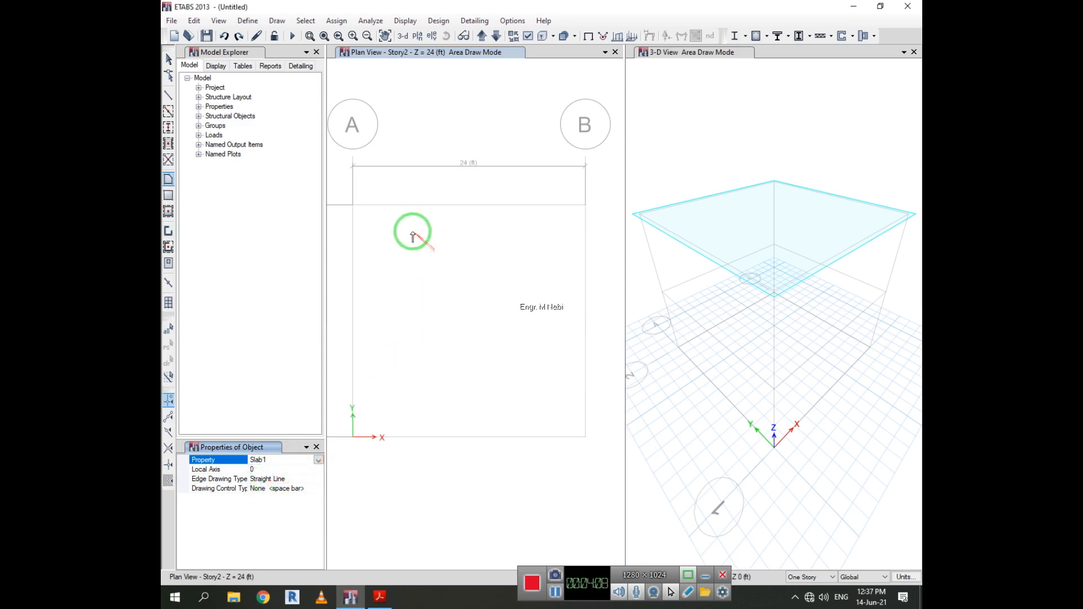
click(437, 261)
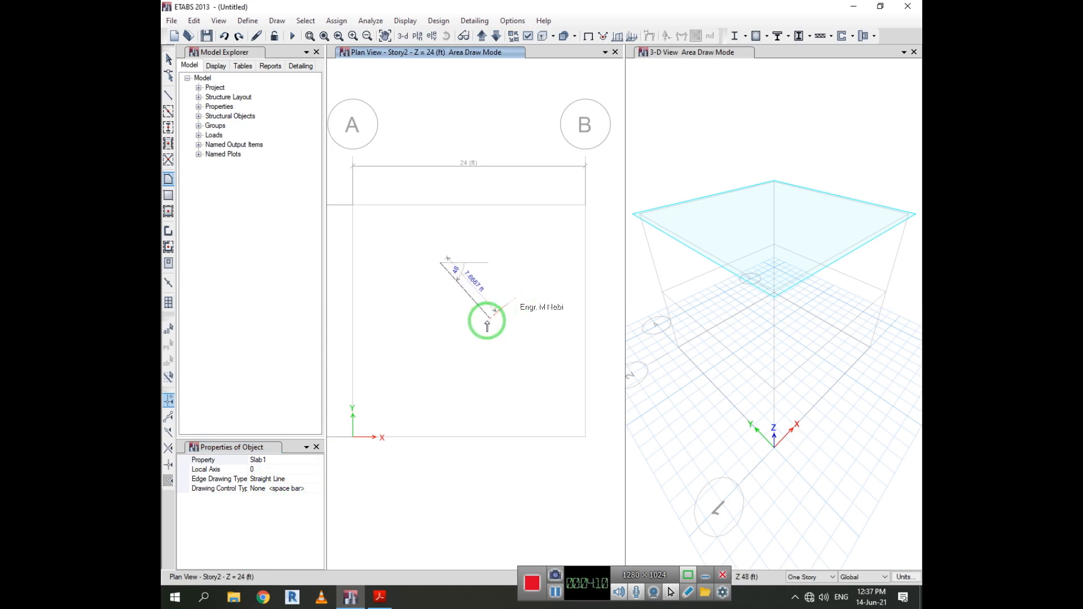
key(Escape)
key(Escape)
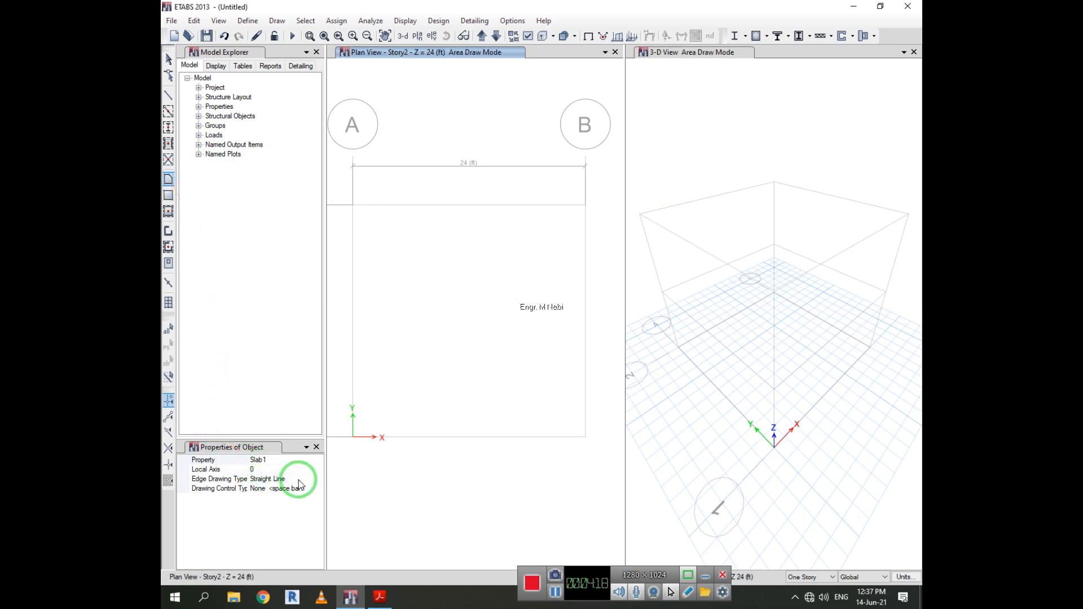
Try to draw the Slab1 floor from grid point A-2 with the drawing control type Fixed dx and dy
click(315, 489)
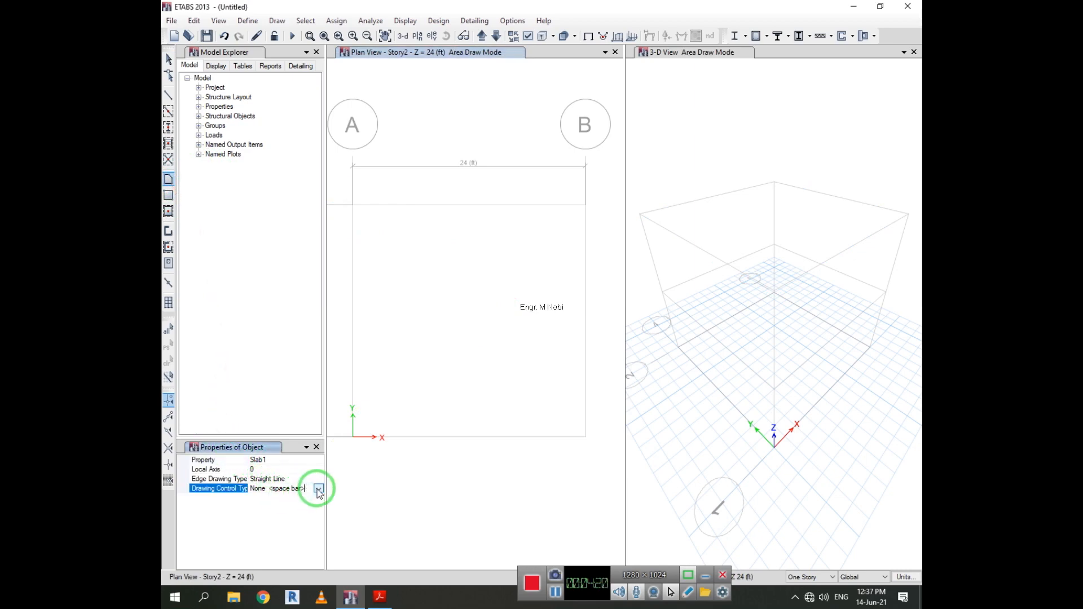
click(318, 489)
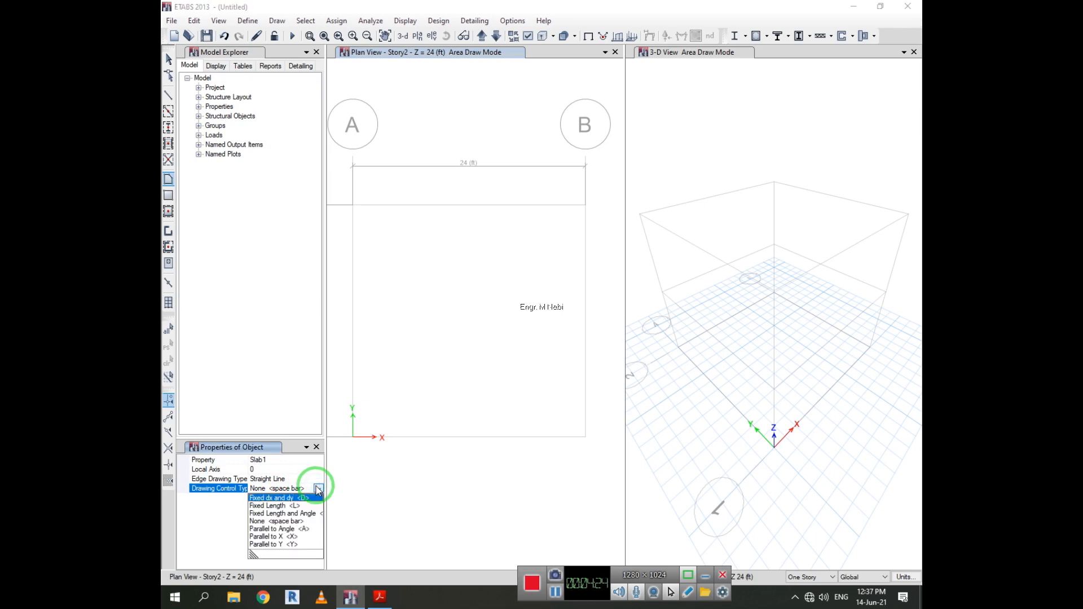
click(282, 498)
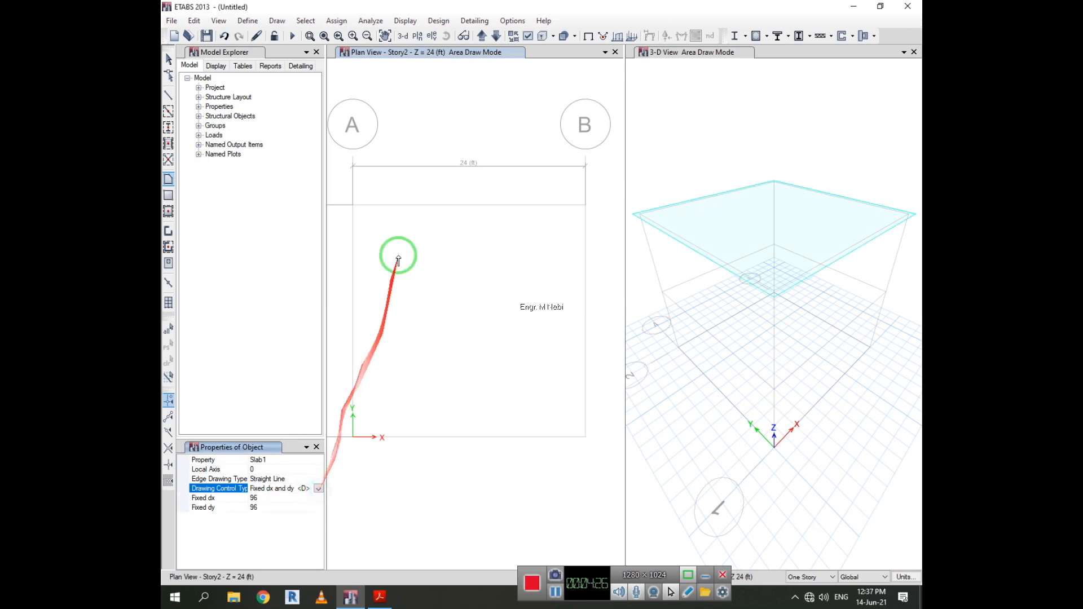
click(352, 205)
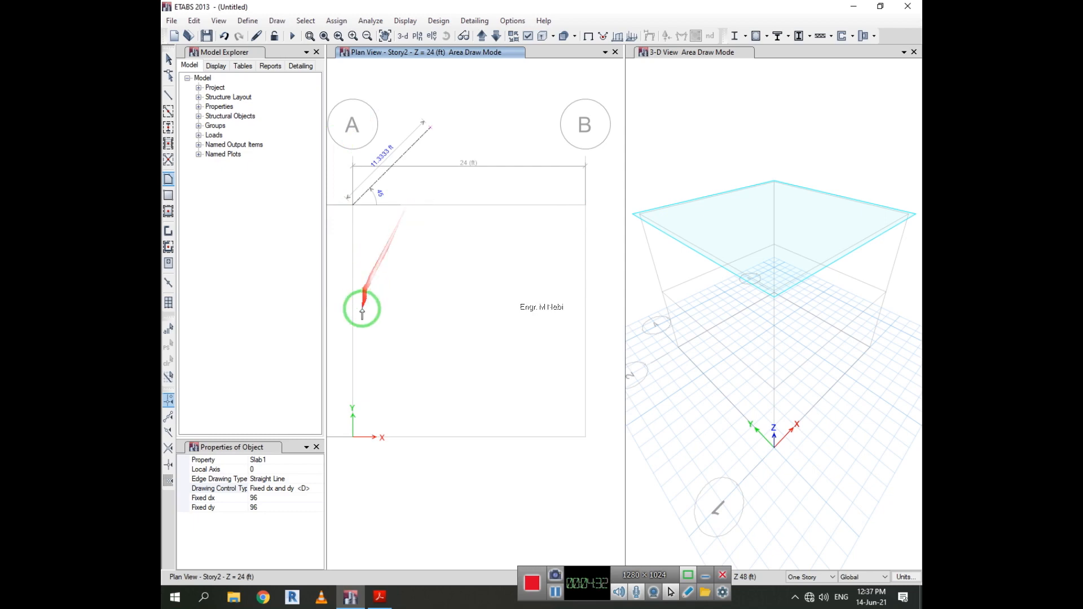
key(ctrl+z)
key(Escape)
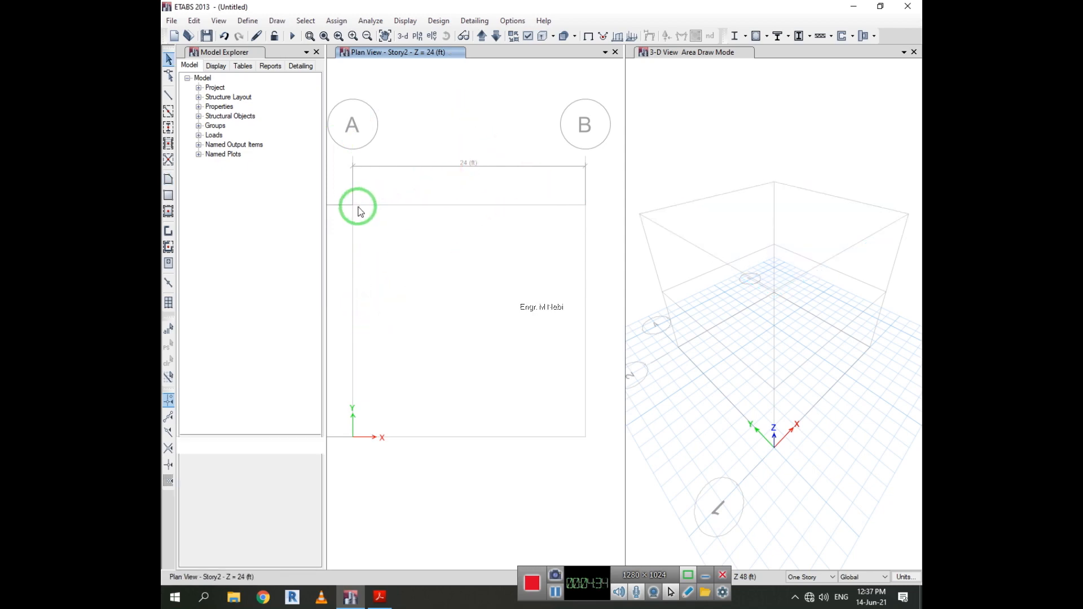
Draw a Slab1 floor through grid points A-2, B-2, B-1 and A-1 on Story2, with drawing control type None
click(172, 182)
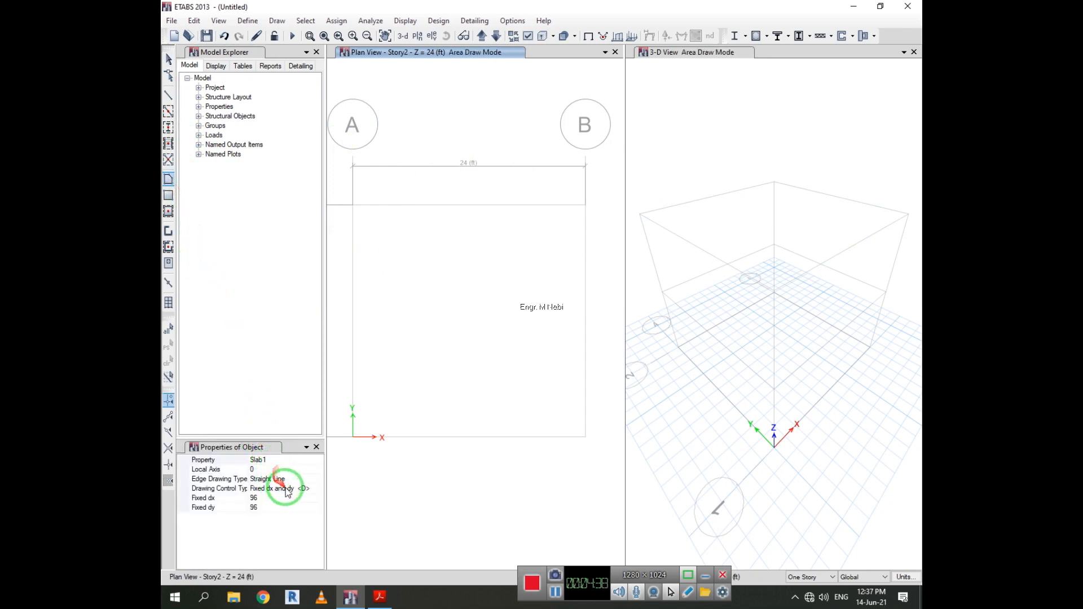
click(305, 489)
click(318, 489)
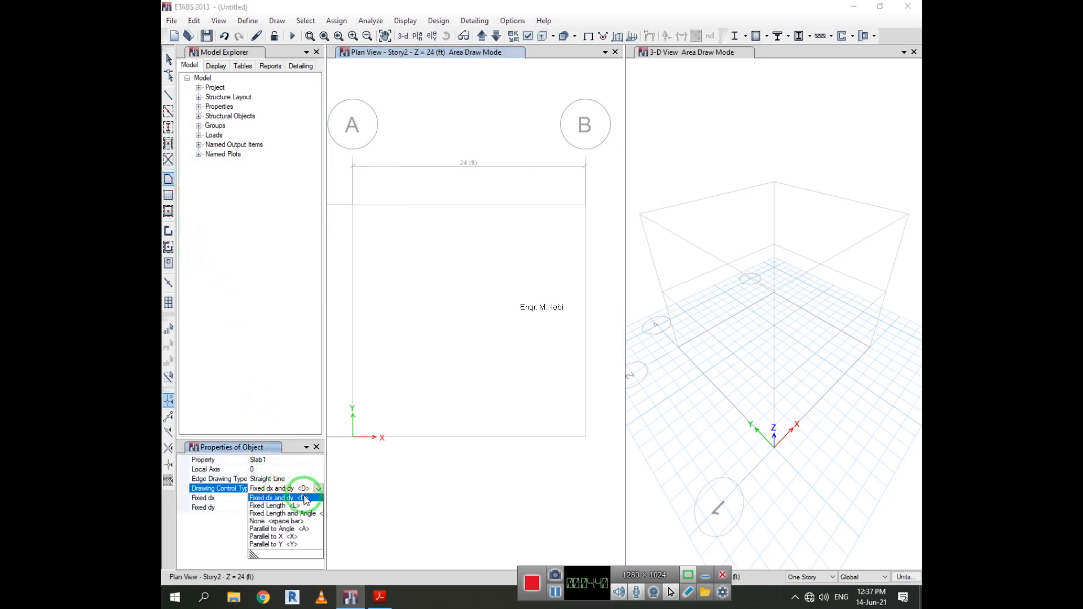
click(275, 522)
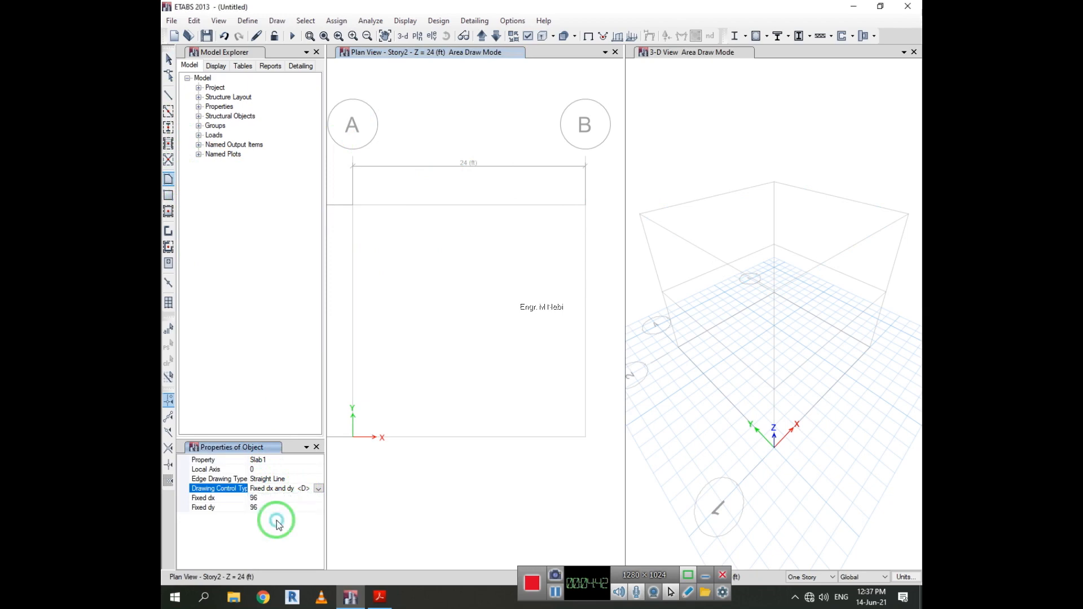
click(353, 205)
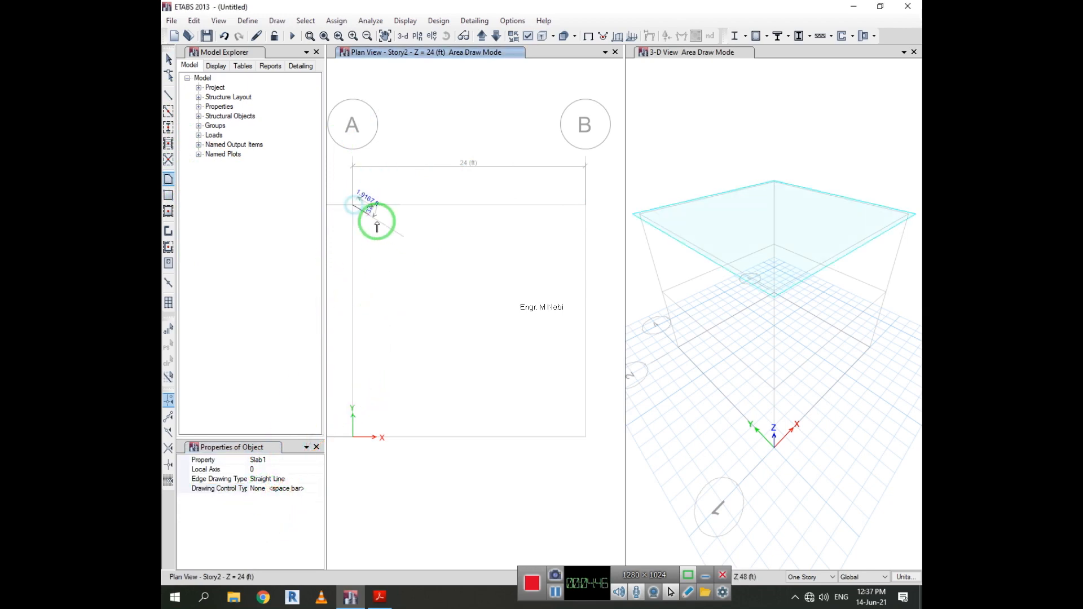
click(584, 205)
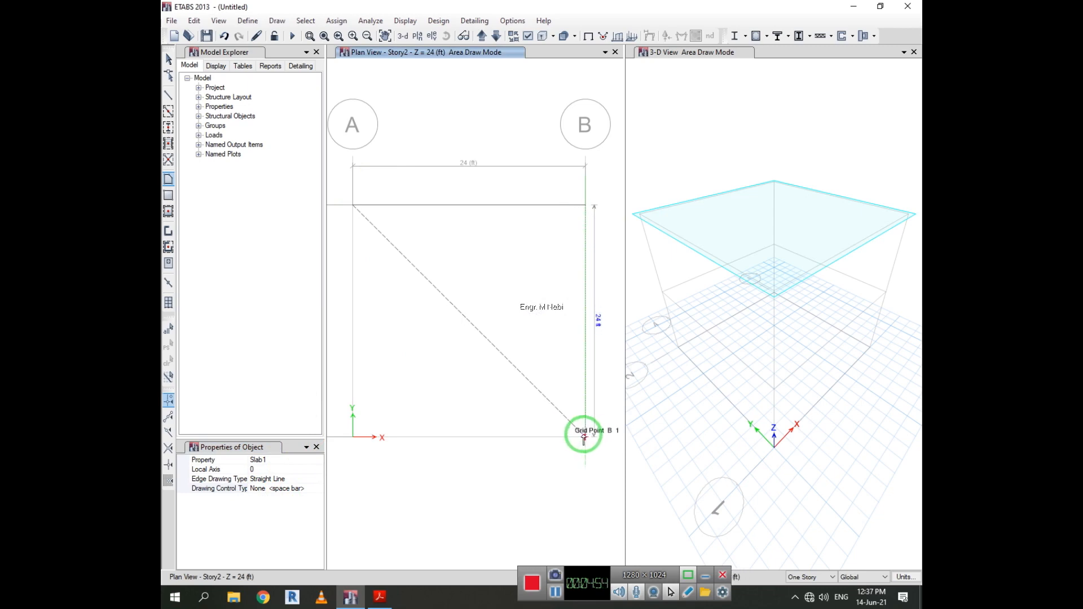
click(587, 437)
click(353, 436)
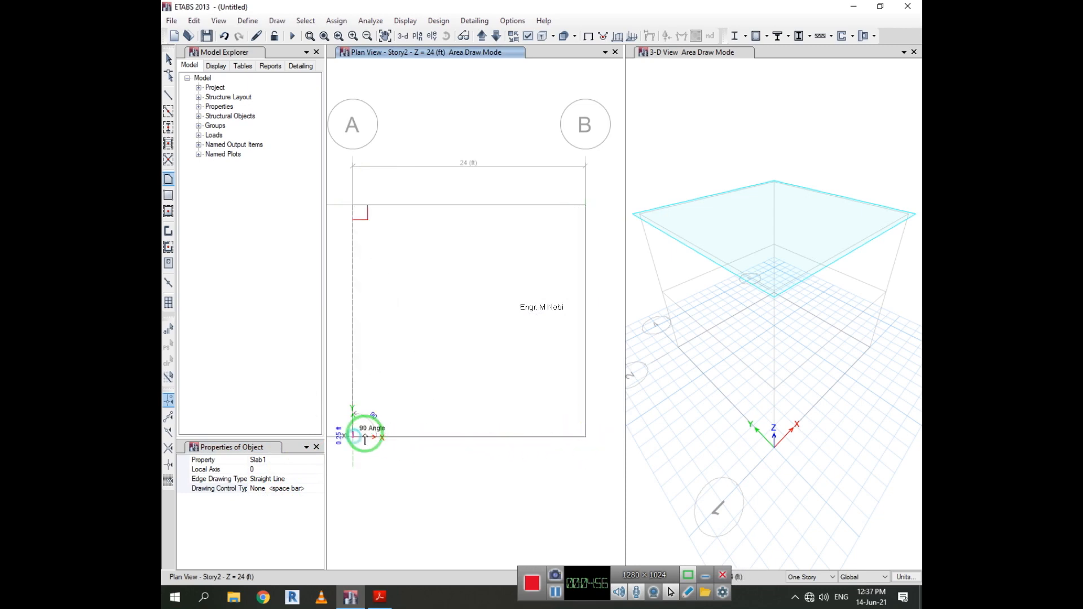
click(353, 205)
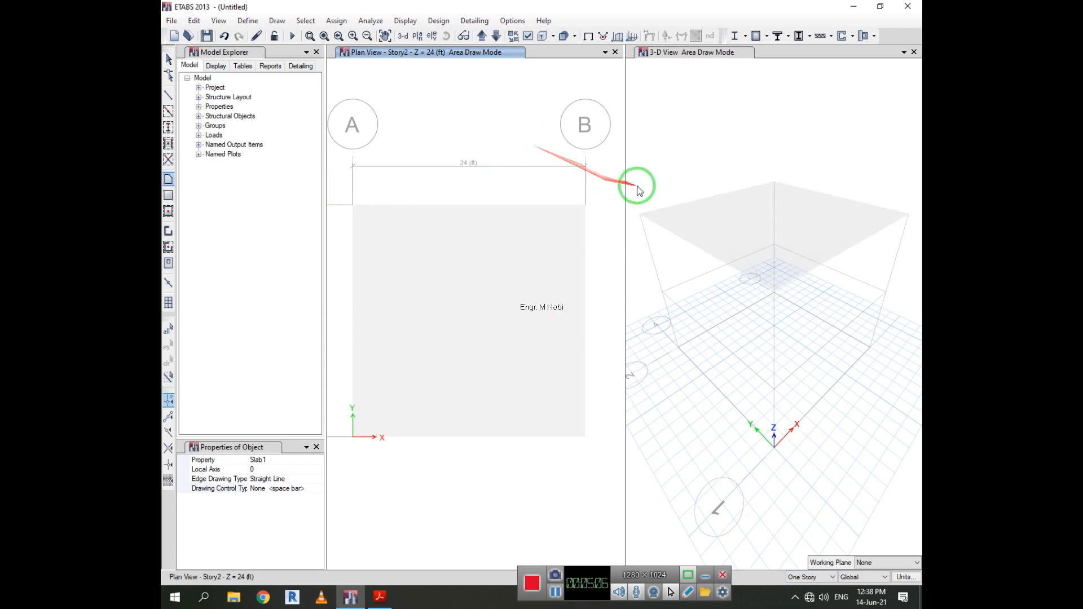
key(Escape)
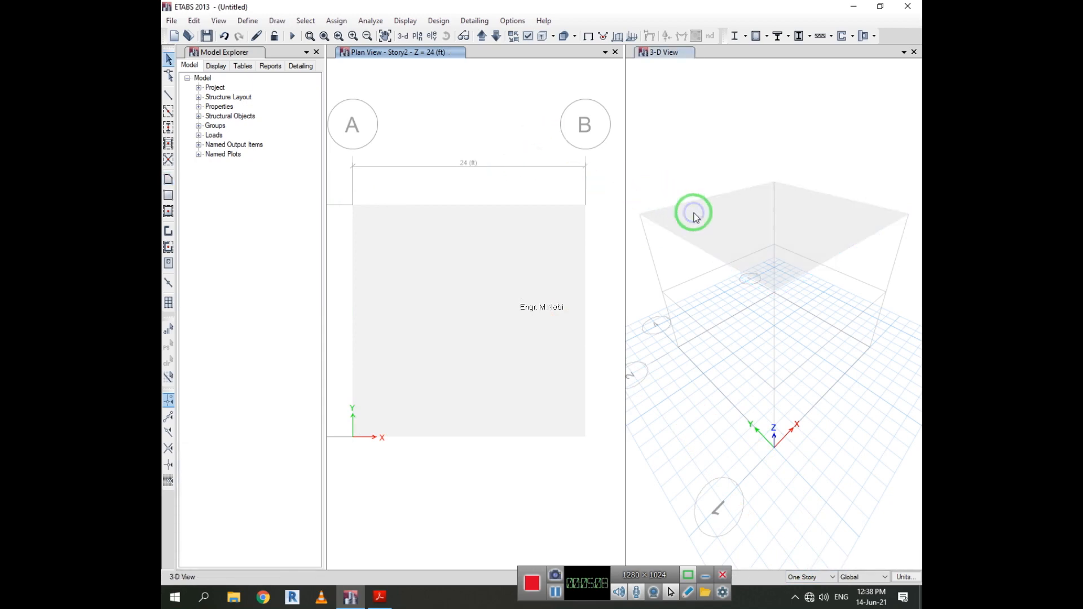
Examine the geometry and the assigned section property of the Story2 slab in its object information
right_click(693, 213)
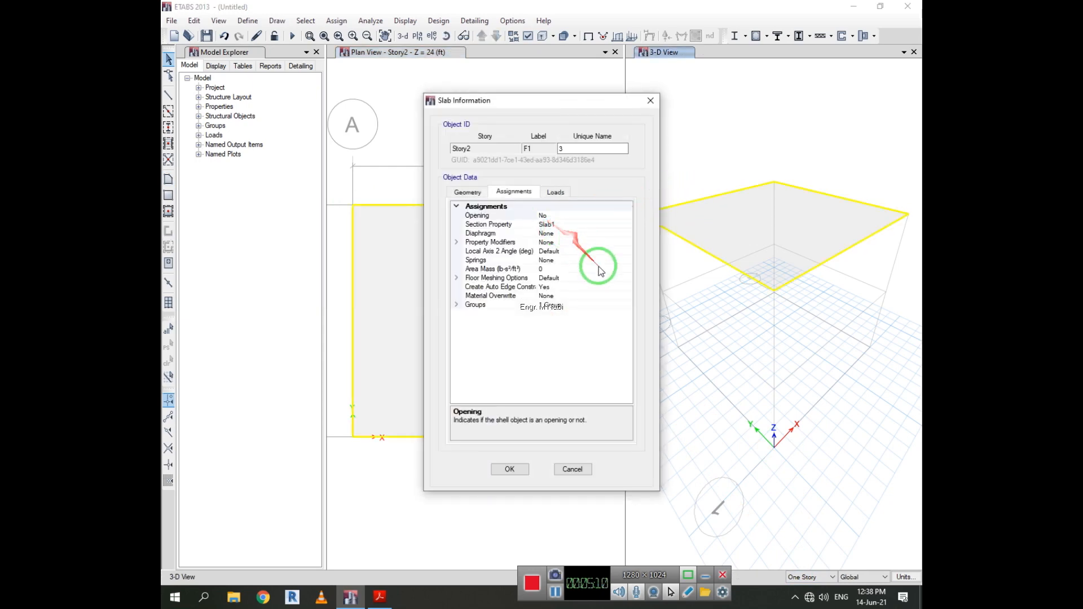
click(467, 192)
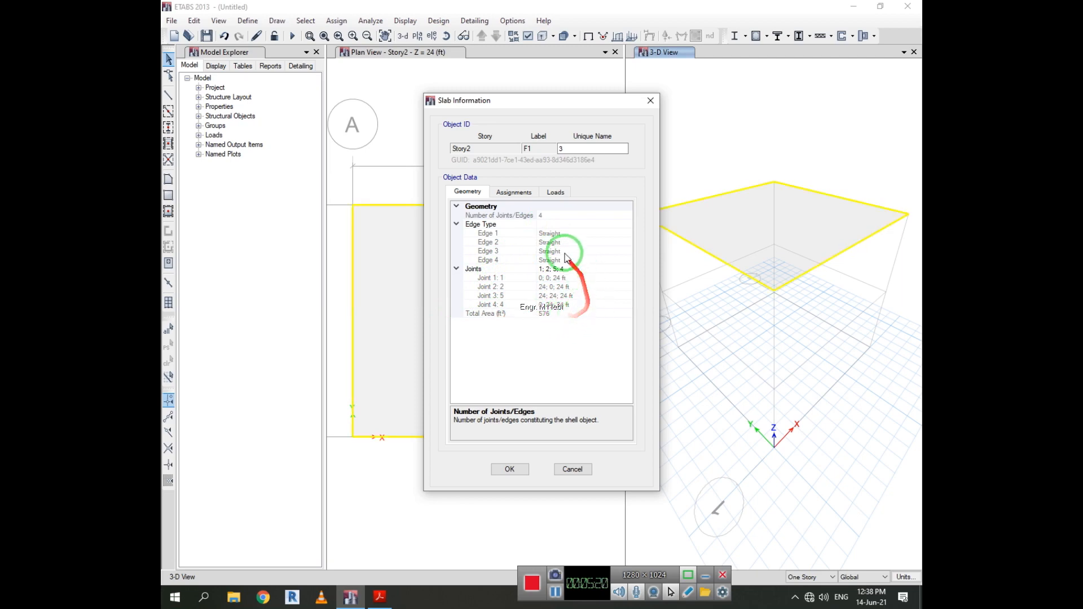
click(529, 193)
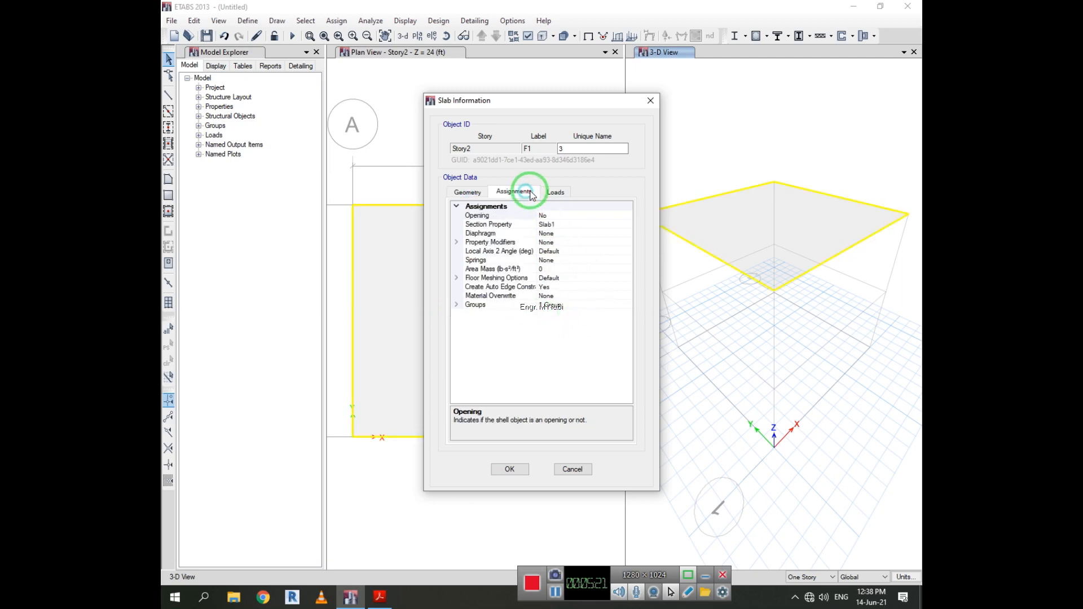
click(566, 225)
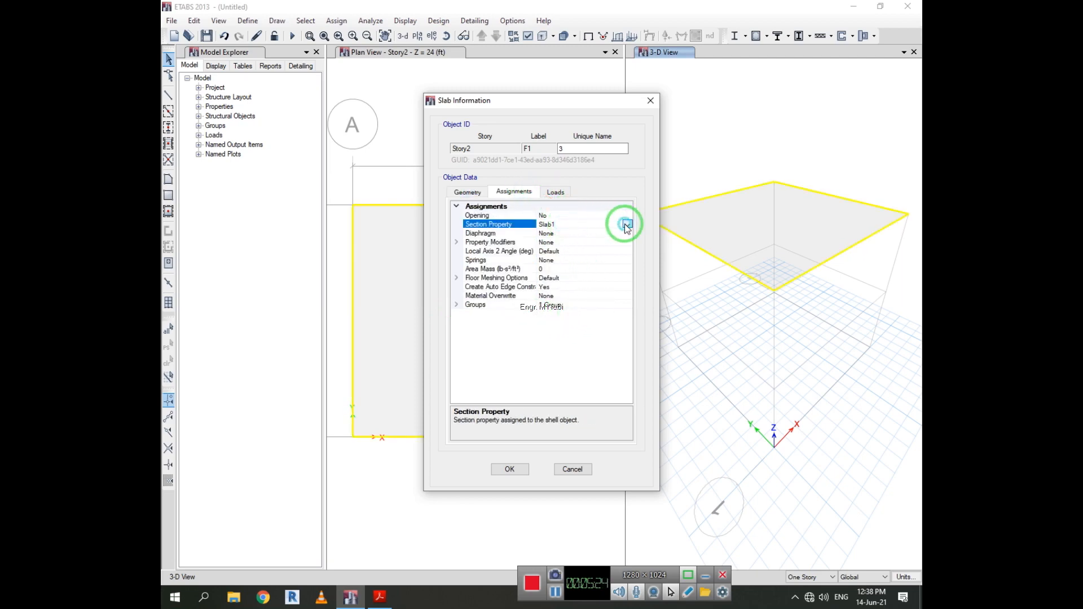
click(627, 225)
click(627, 225)
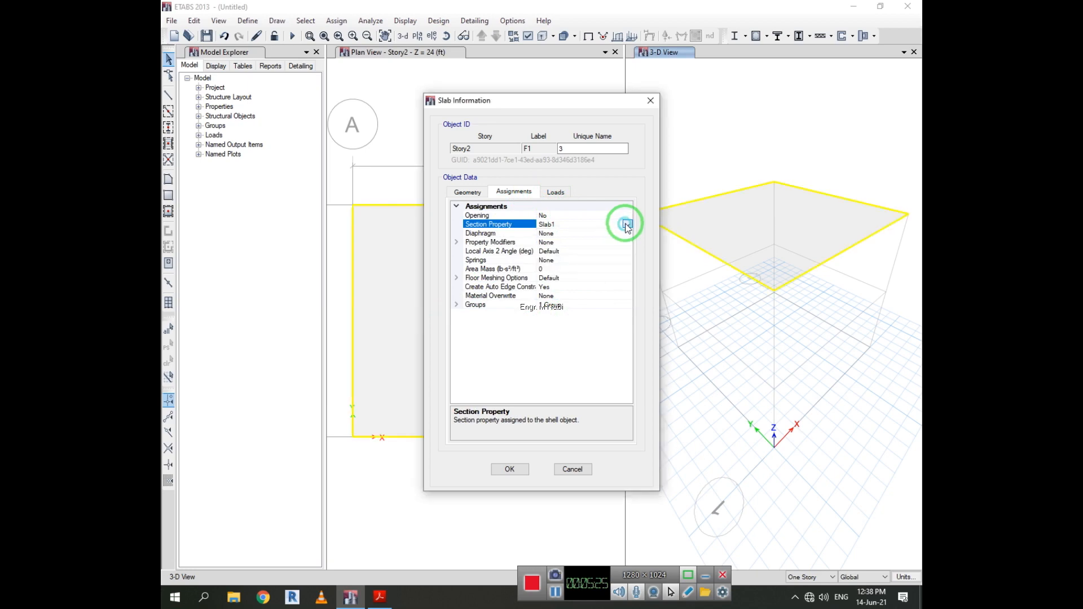
click(573, 468)
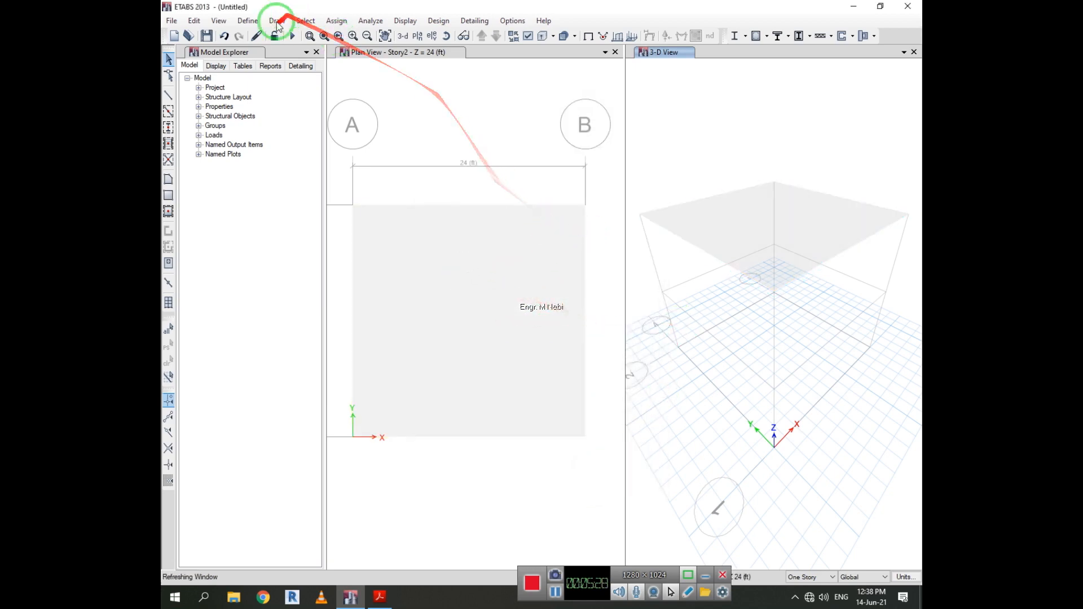
Set the thickness of the Slab1 slab section property to 6 in
click(248, 21)
mouse_move(318, 75)
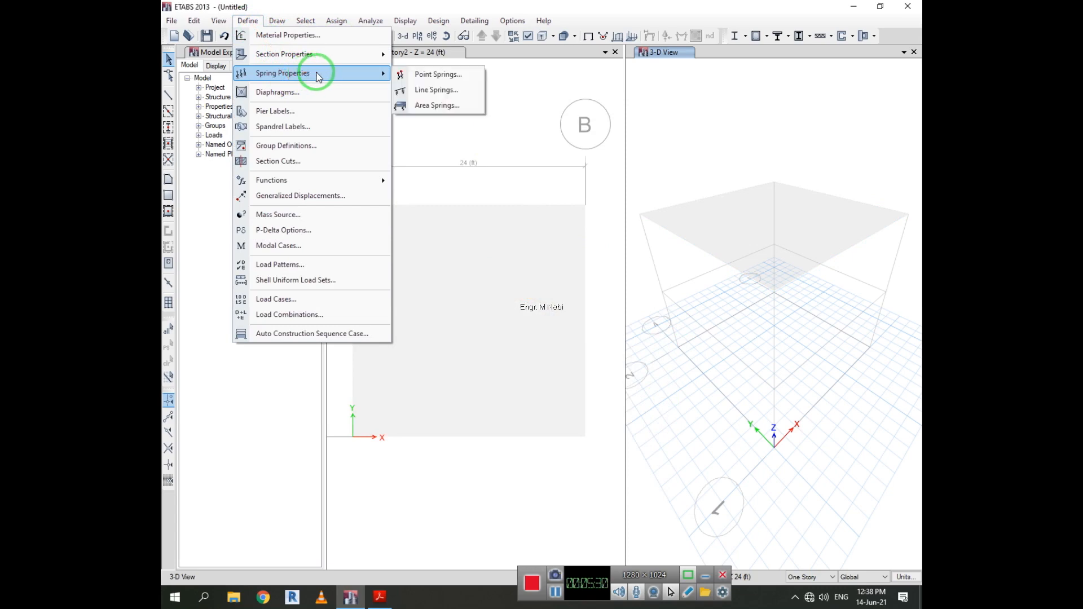
mouse_move(357, 53)
click(462, 79)
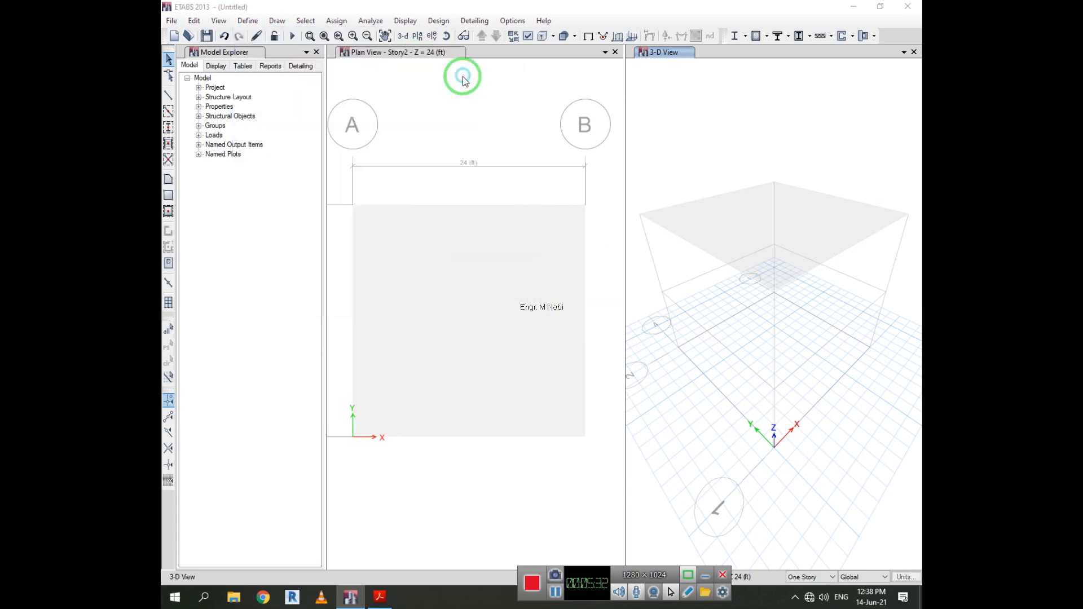
click(451, 261)
click(626, 290)
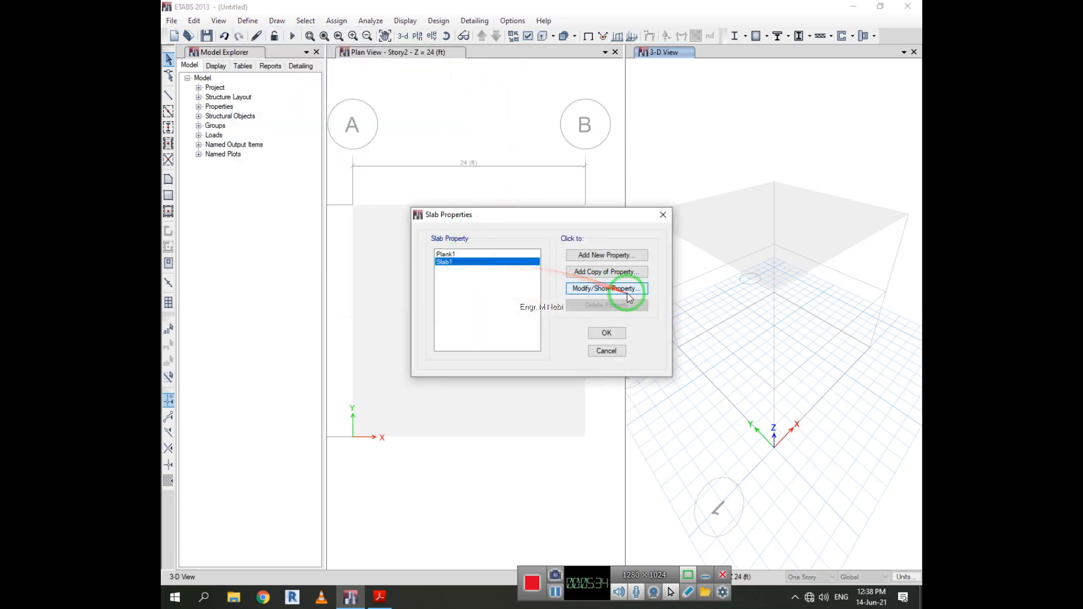
click(586, 321)
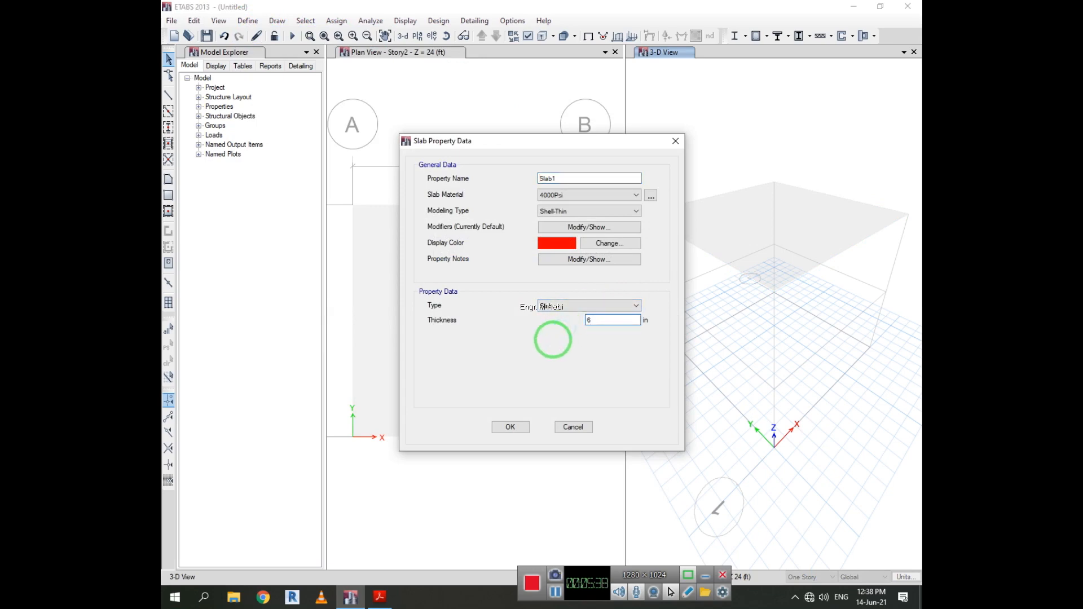
text(6)
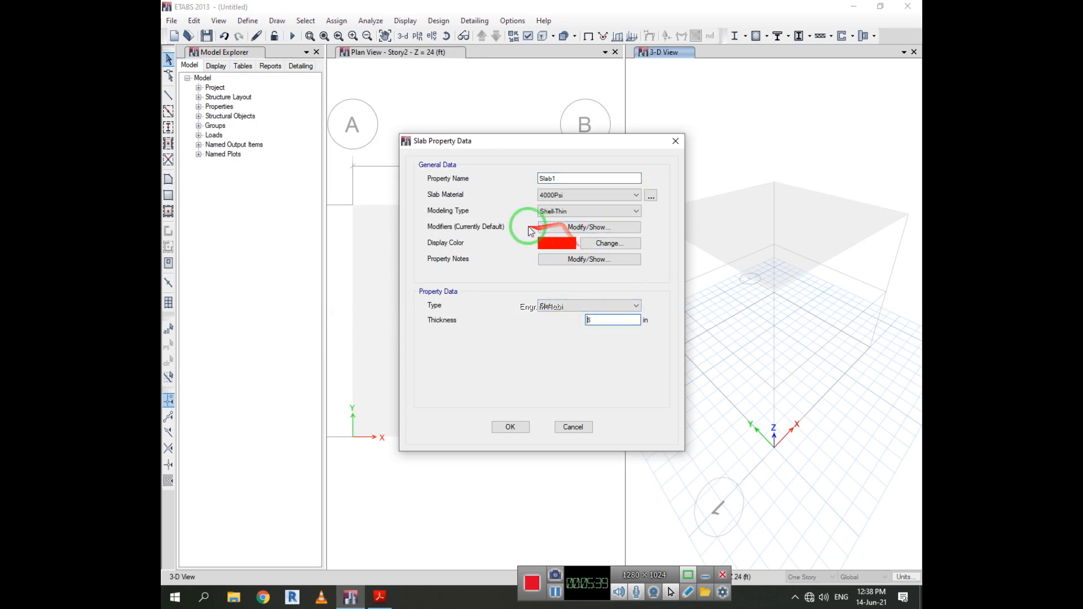
click(510, 427)
click(606, 333)
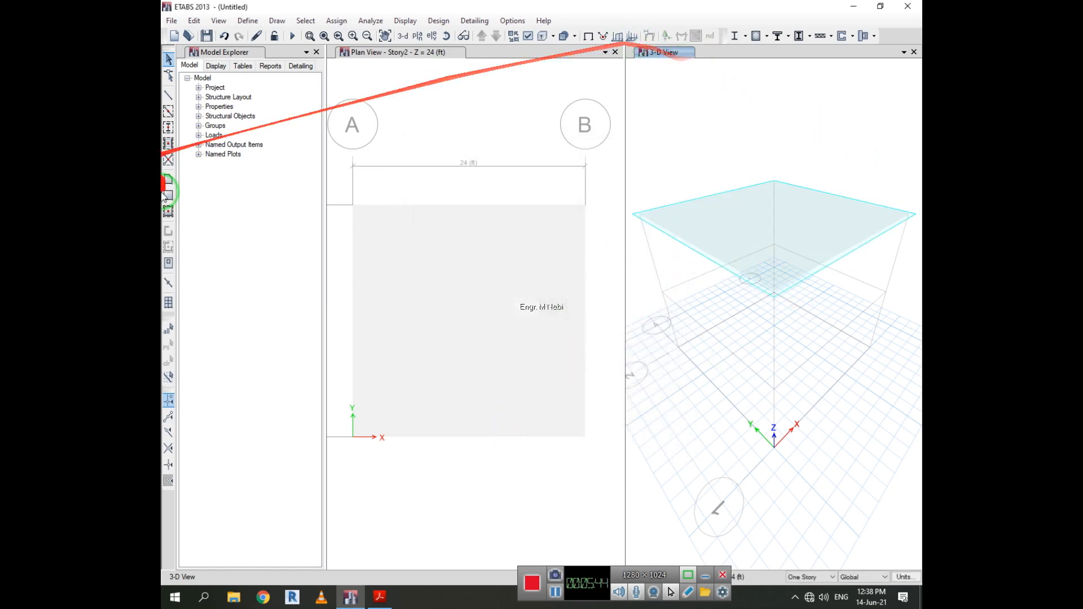
Quick-draw ConcCol columns at all four grid intersections, with the drawing scope set to All Stories
click(169, 135)
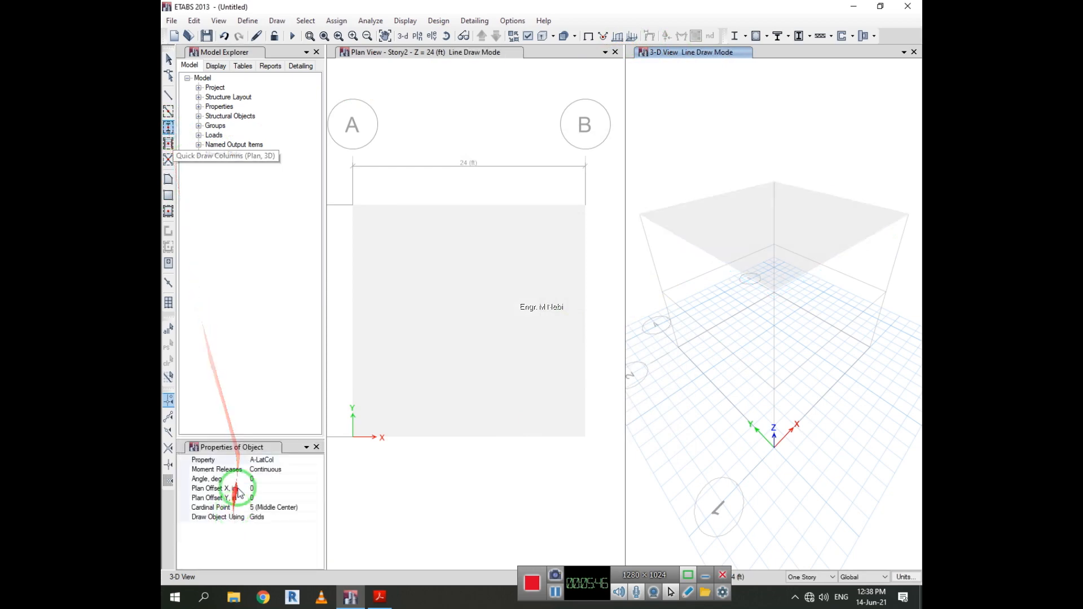
click(318, 461)
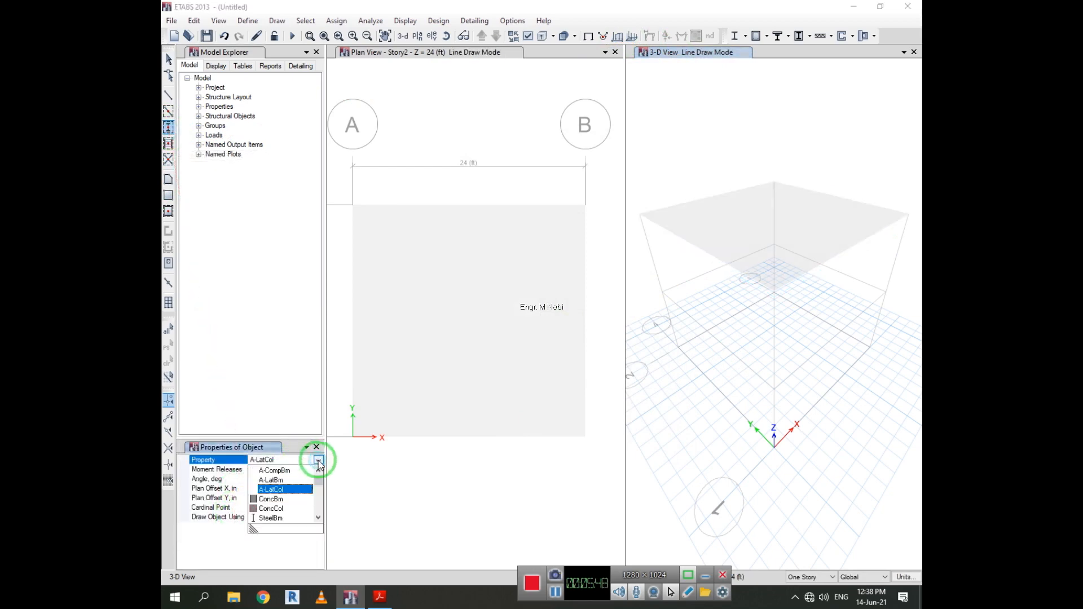
click(286, 509)
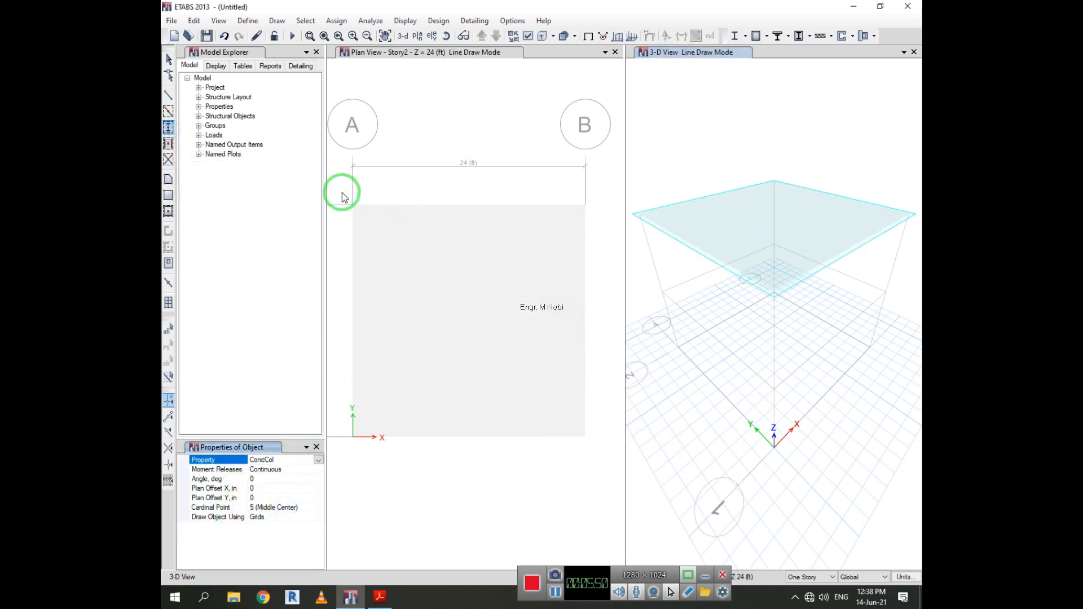
click(810, 577)
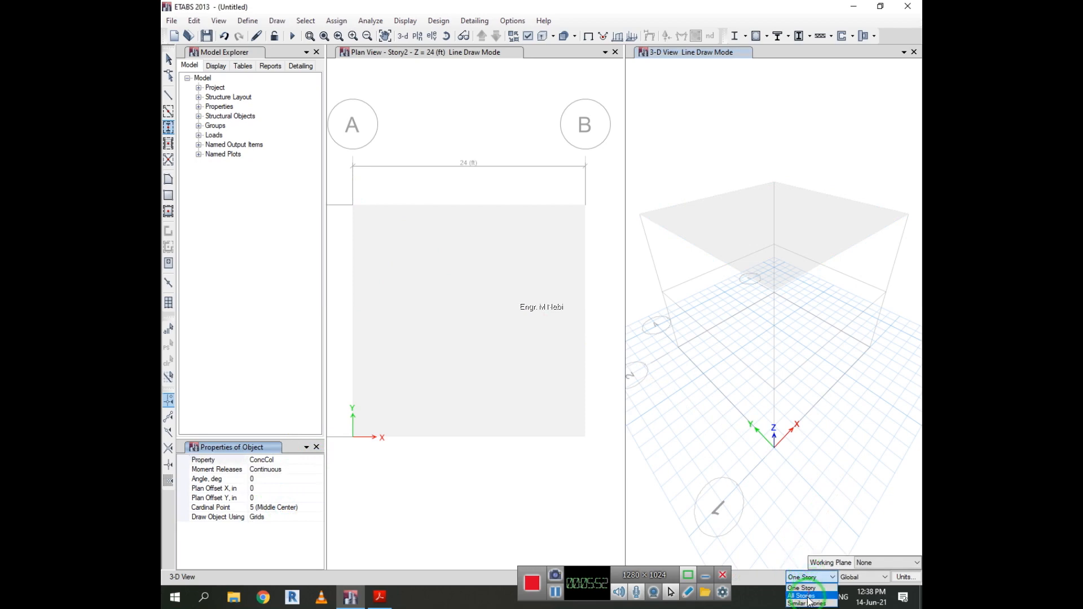
click(807, 596)
click(341, 189)
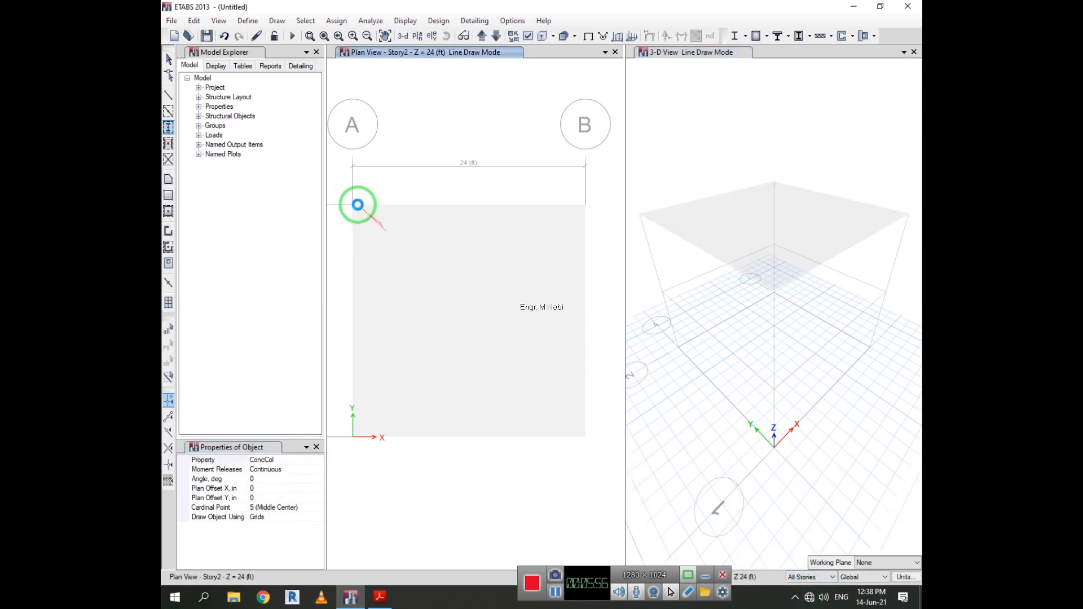
drag(338, 193, 604, 462)
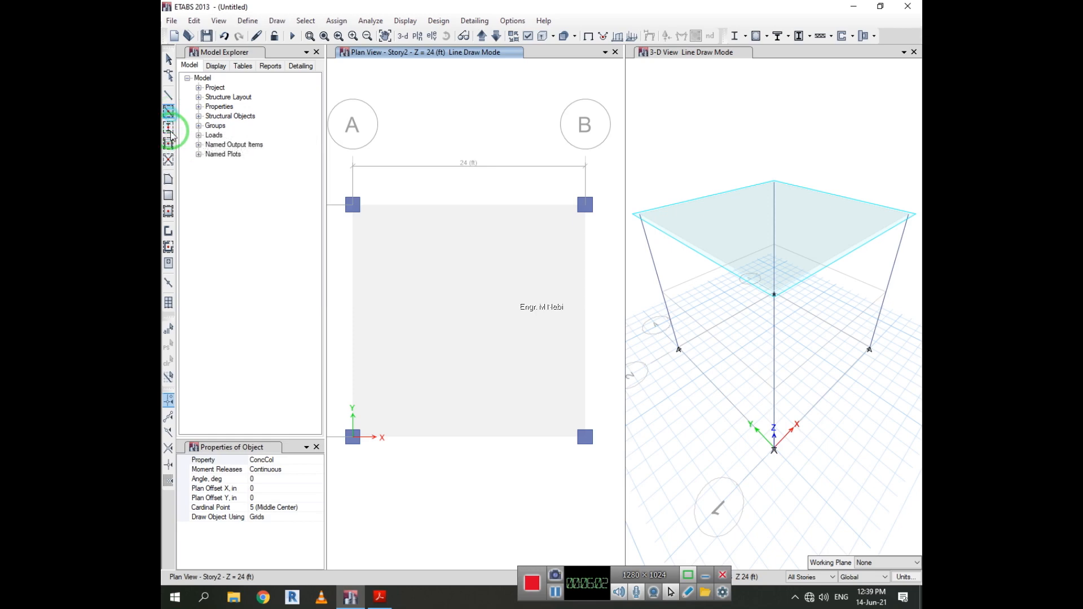
Quick-draw ConcBm beams along all grid lines on all stories and show the frames extruded in the 3-D view
click(168, 112)
click(297, 469)
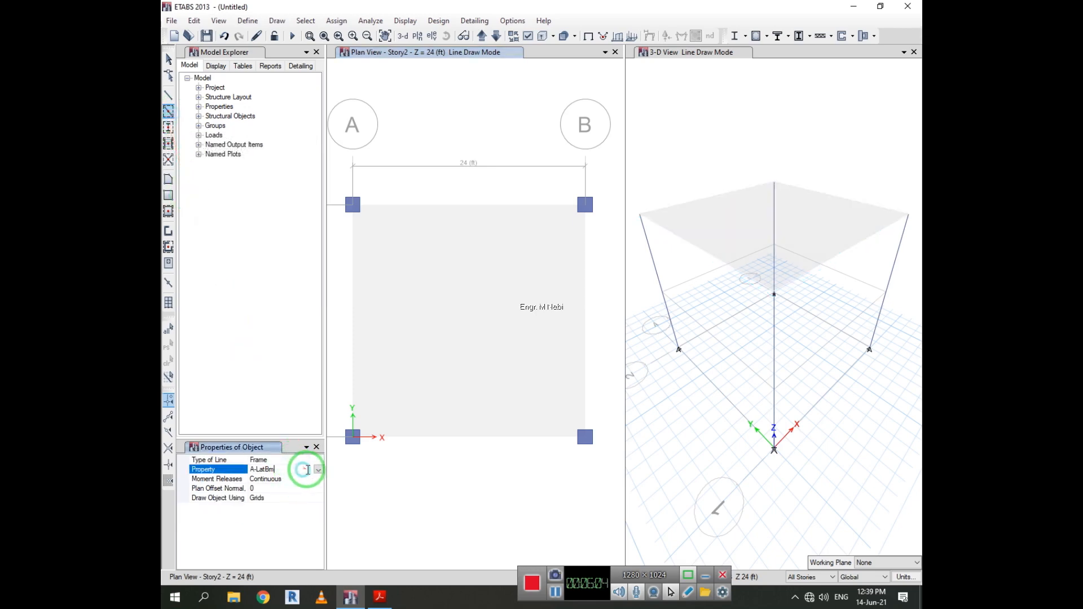
click(317, 469)
click(276, 513)
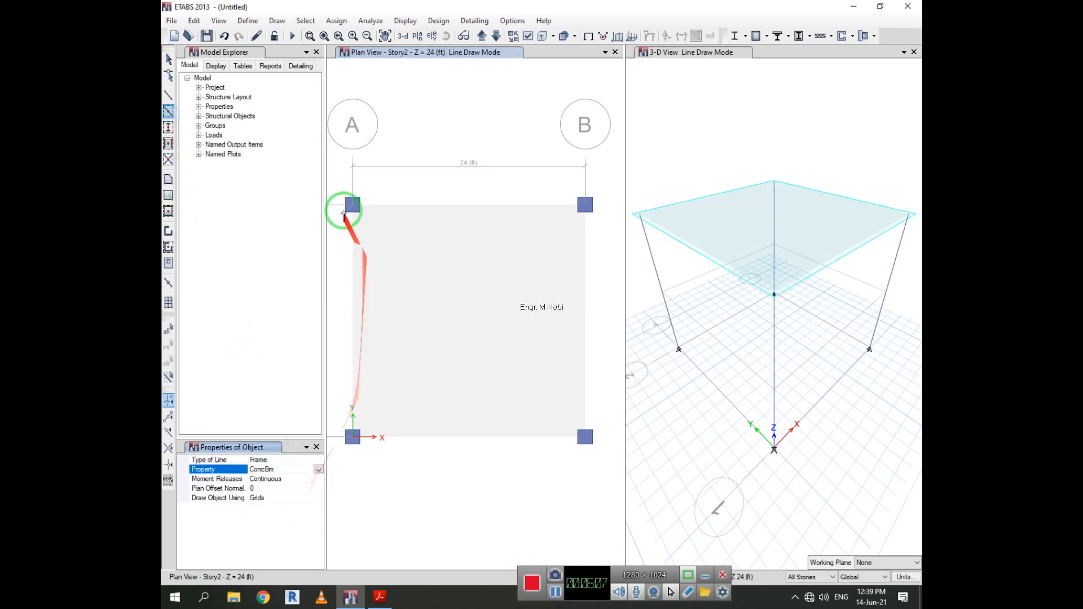
drag(333, 191, 601, 467)
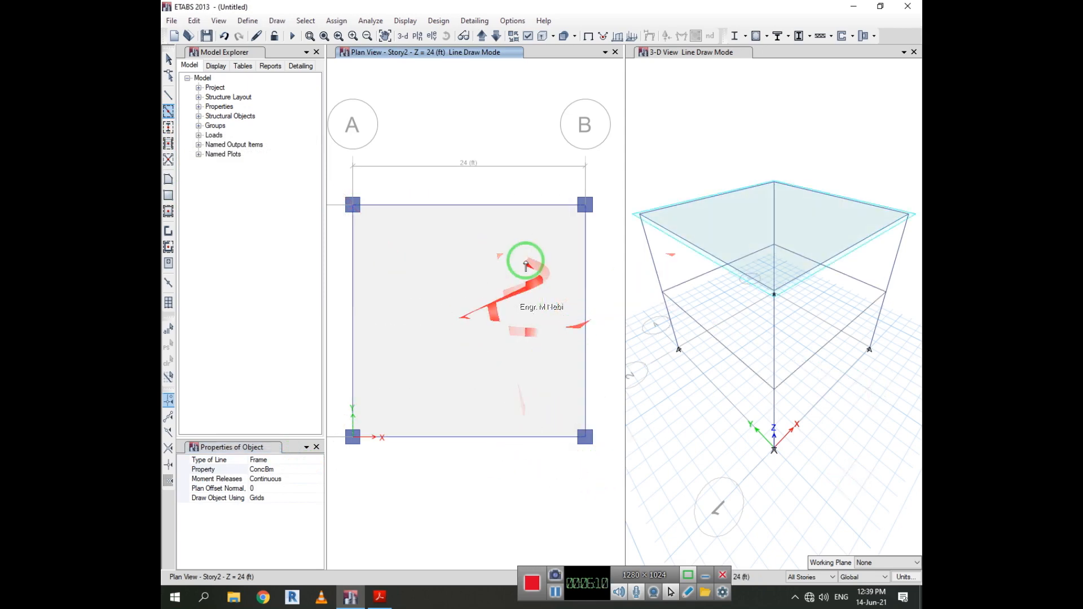
click(737, 101)
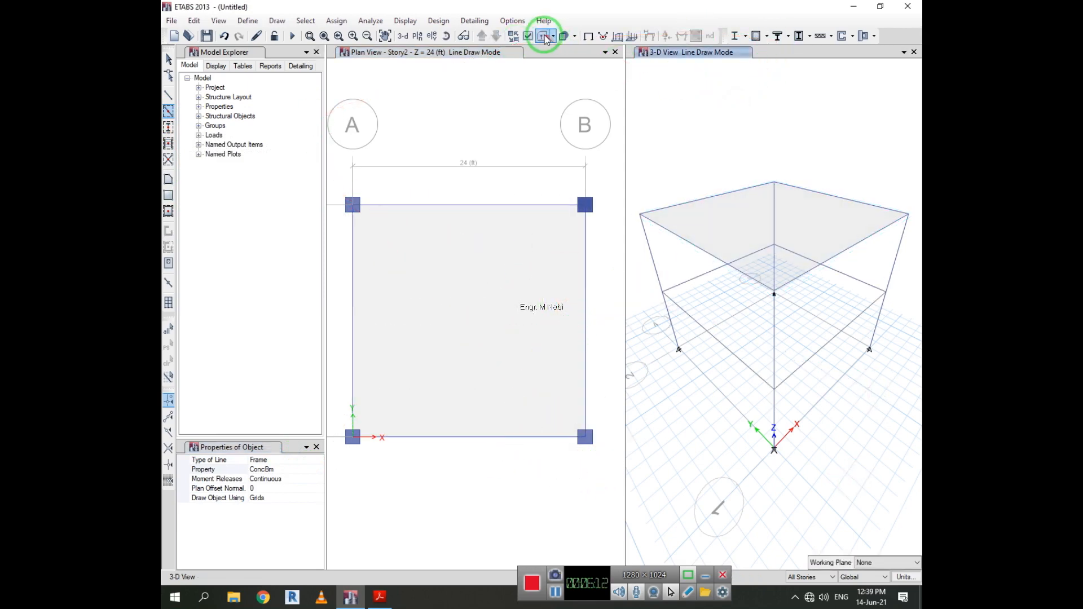
click(544, 35)
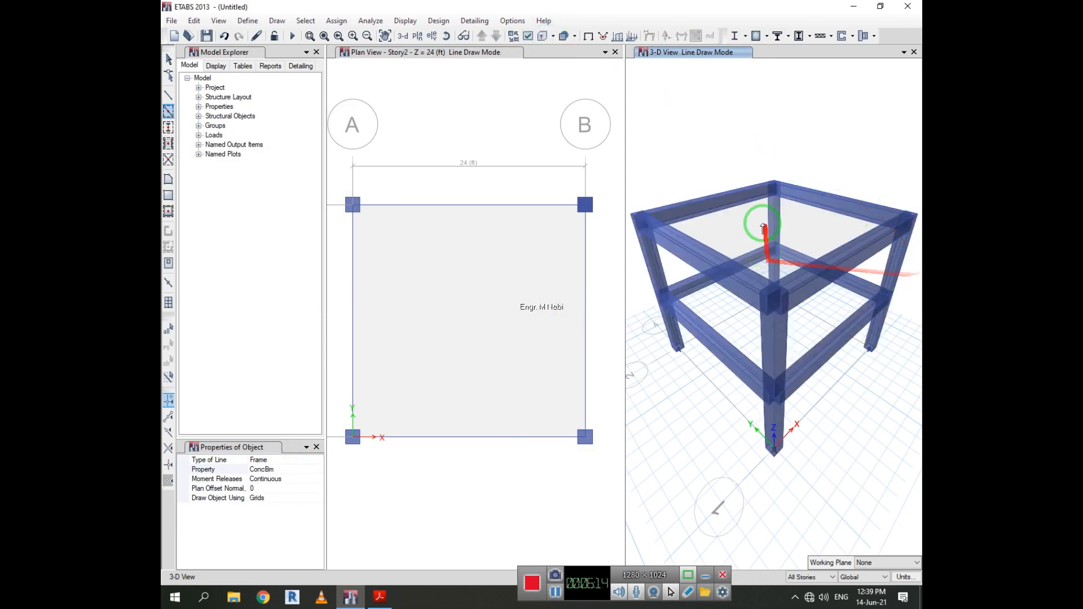
Inspect the columns, beams and slab from several angles in the 3D rendered view, then close it and end beam drawing
click(219, 20)
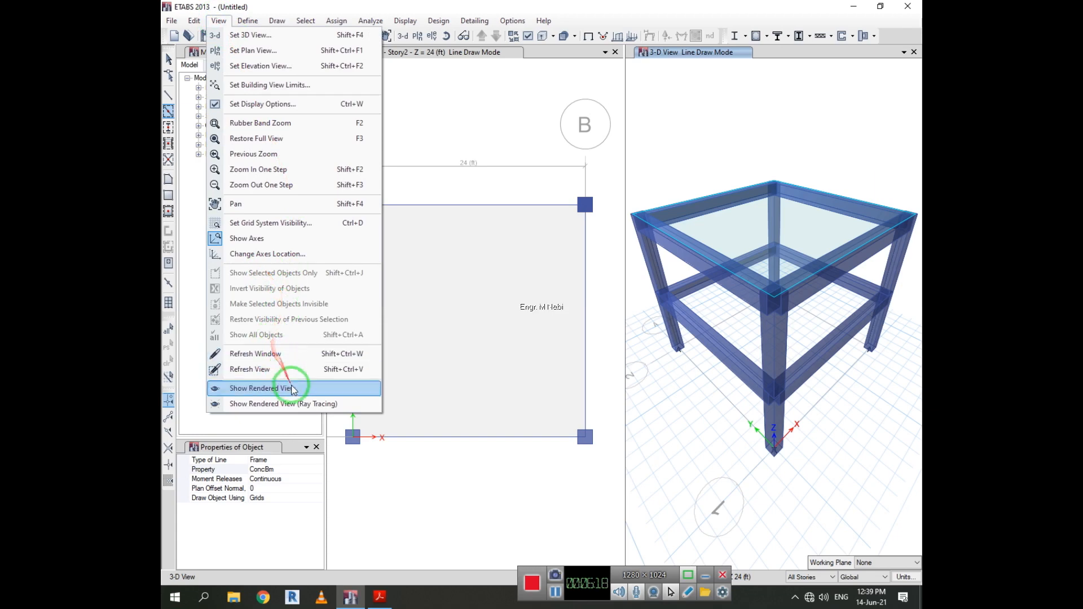
click(293, 389)
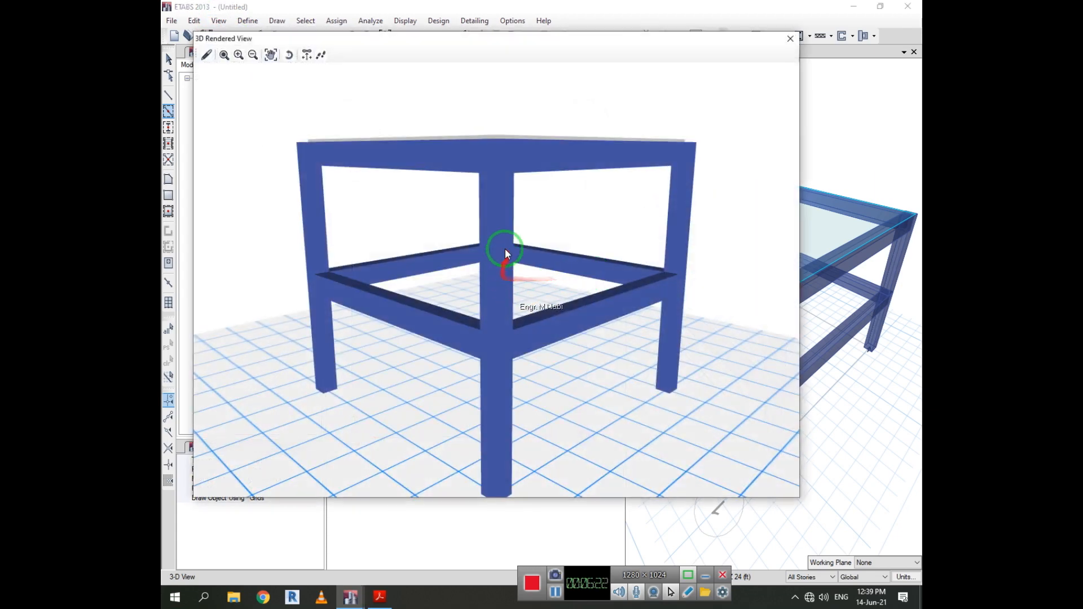
click(288, 55)
drag(404, 151, 532, 321)
drag(432, 241, 354, 307)
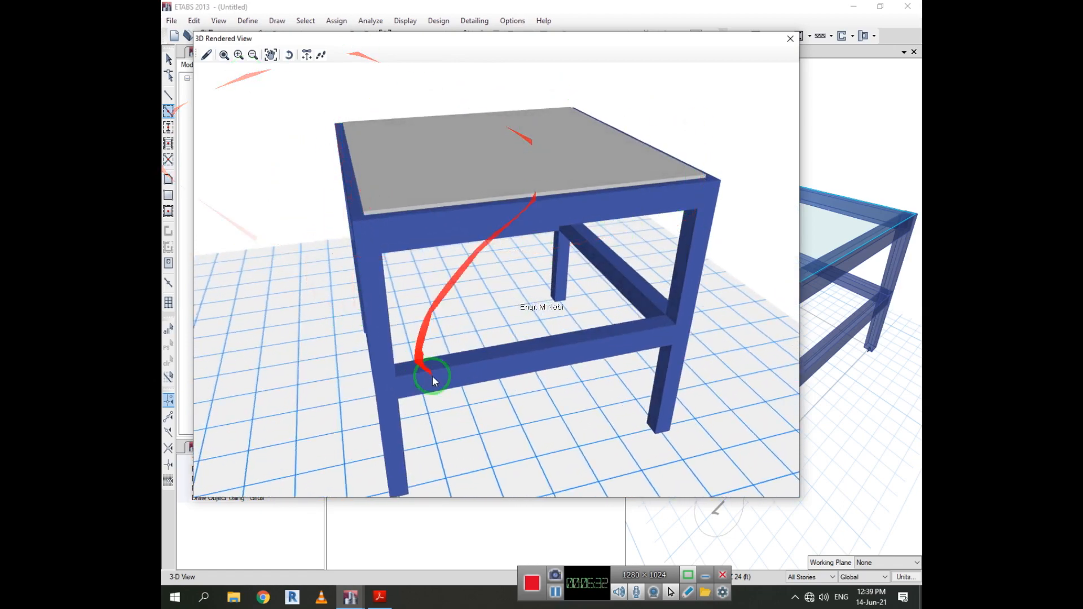
drag(430, 374, 743, 65)
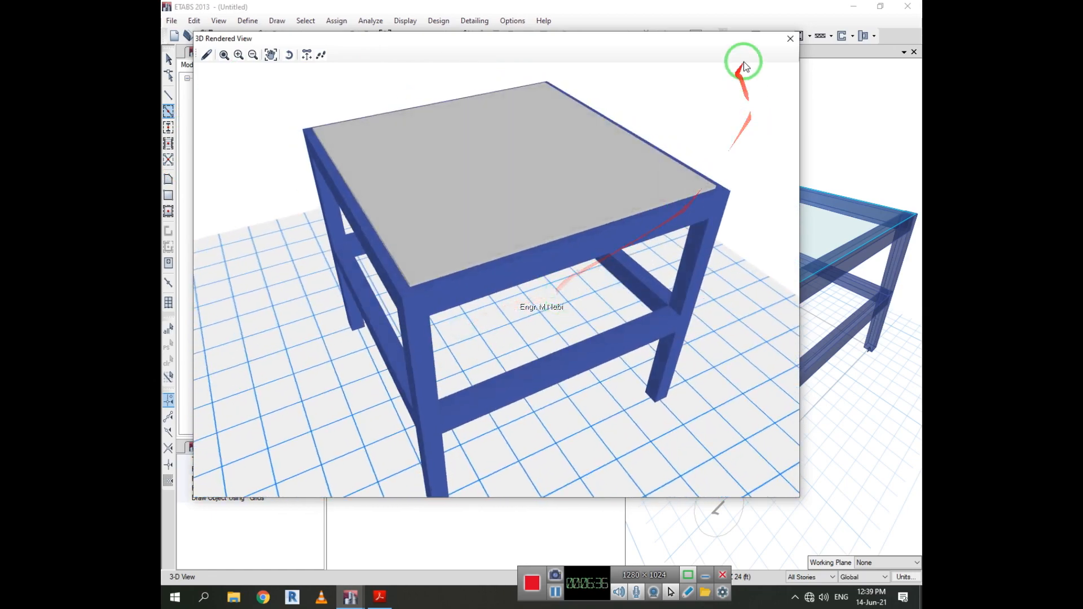
click(789, 38)
click(585, 204)
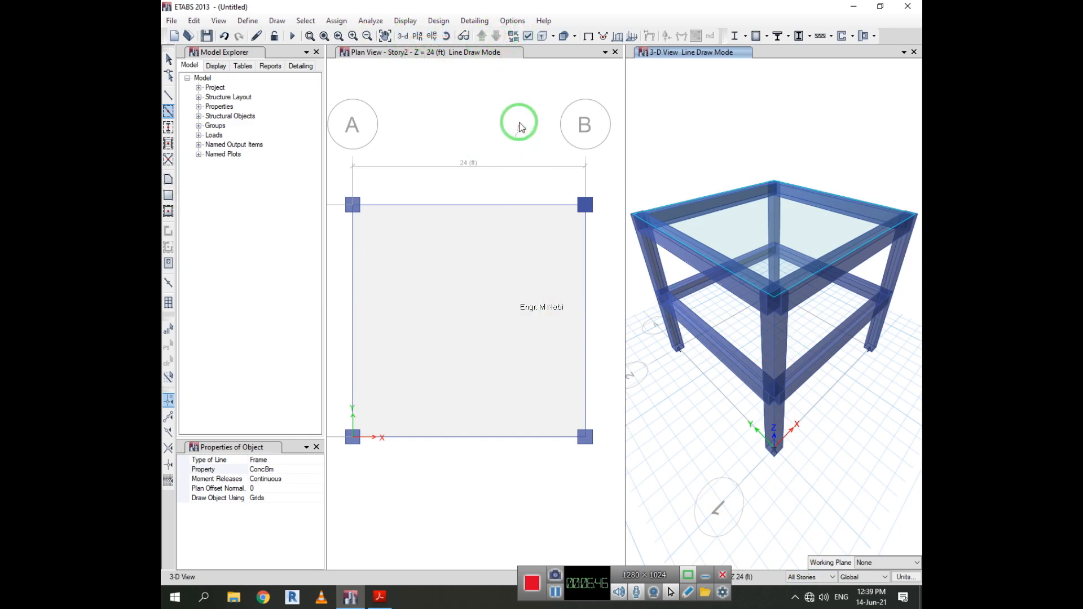
key(Escape)
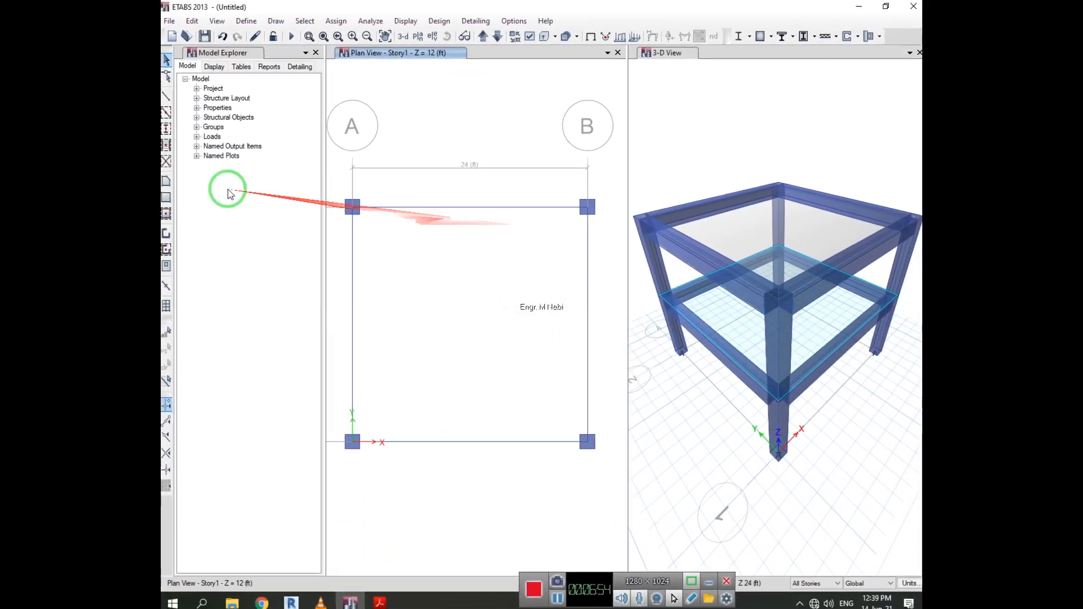
Draw a rectangular Slab1 floor from grid point A-2 to B-1 in the Story1 plan
click(168, 196)
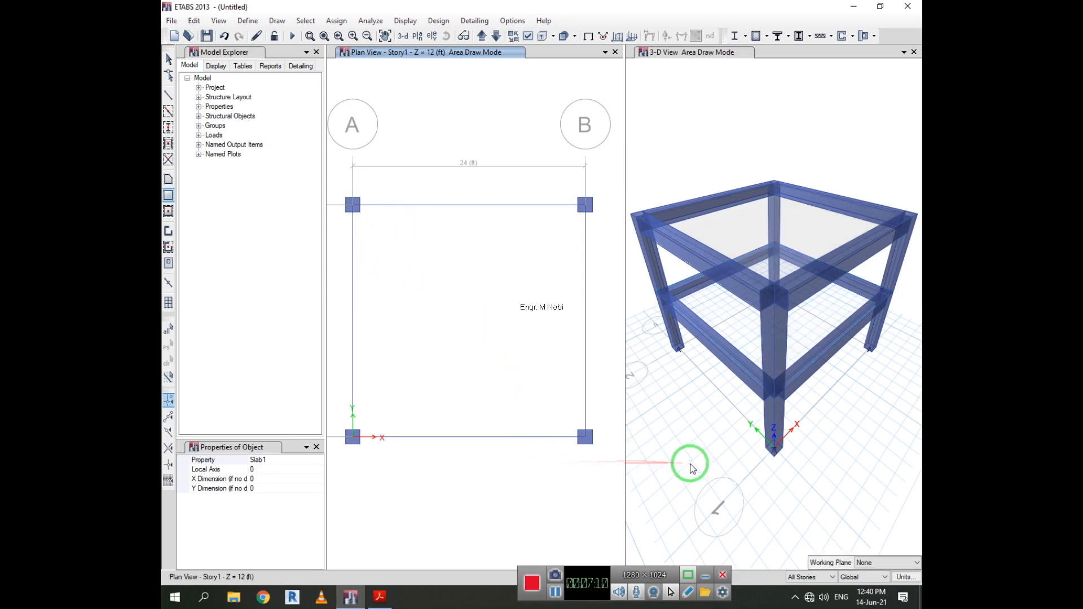
scroll(479, 370, down, 3)
scroll(478, 369, up, 3)
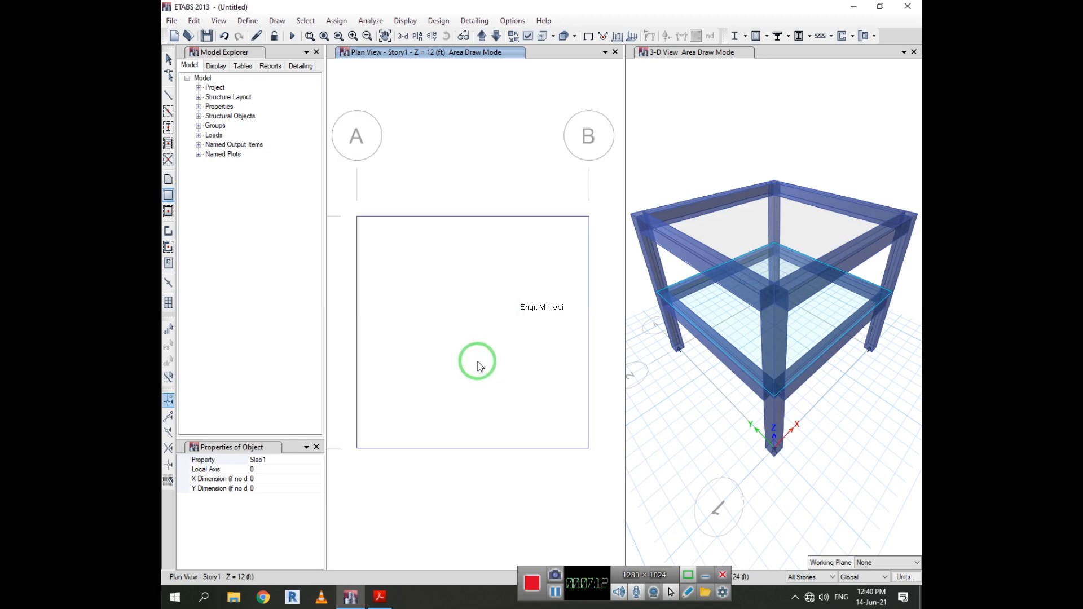
drag(357, 217, 589, 450)
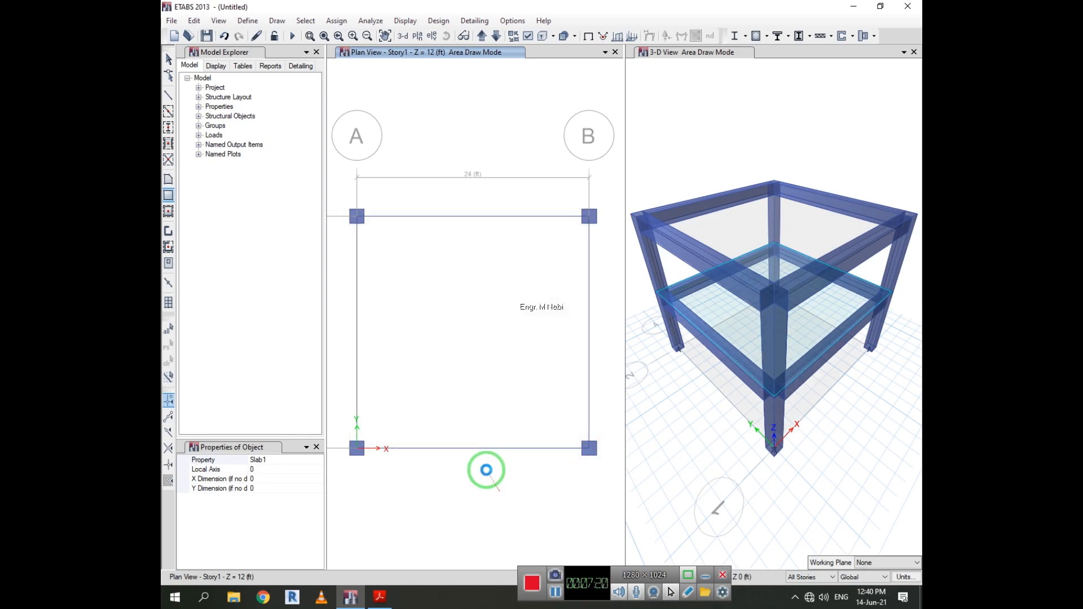
Draw a rectangular Slab1 floor with X and Y dimensions of 24 from grid point A-2 to B-1 in the Story1 plan
click(272, 477)
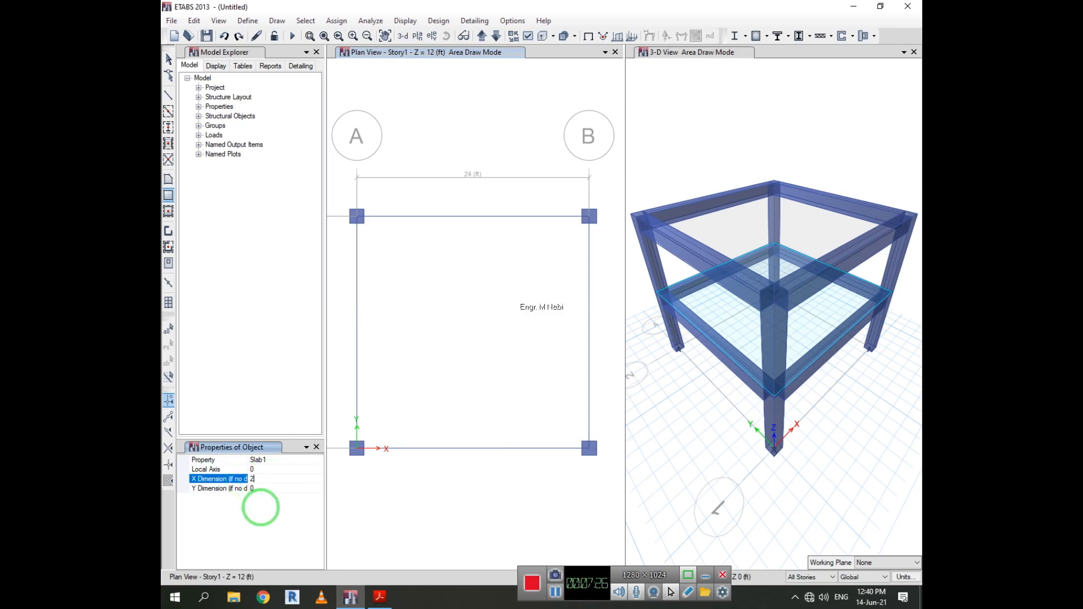
click(251, 488)
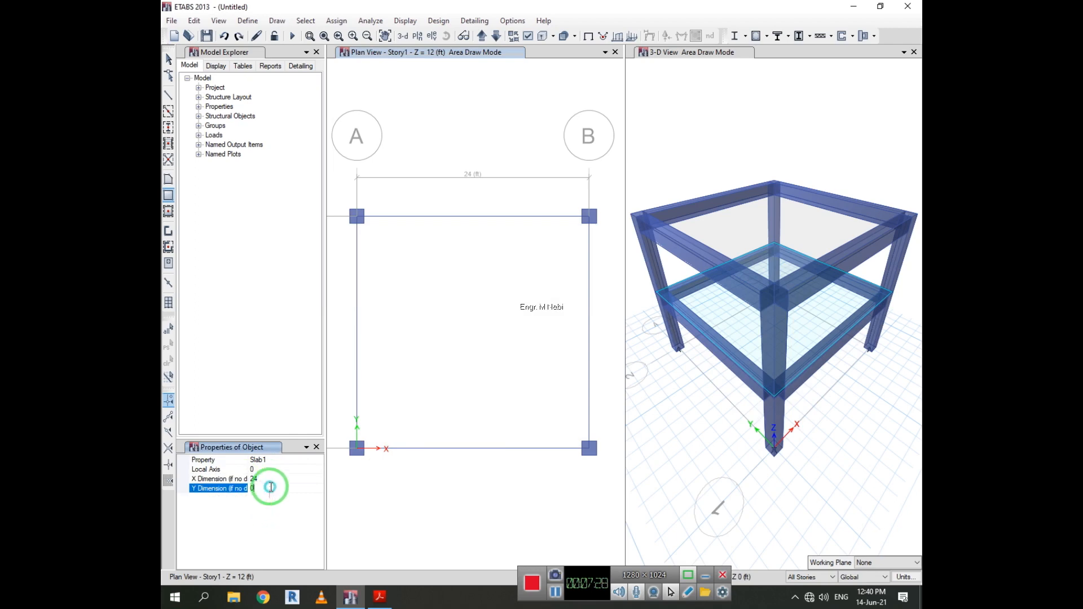
click(223, 494)
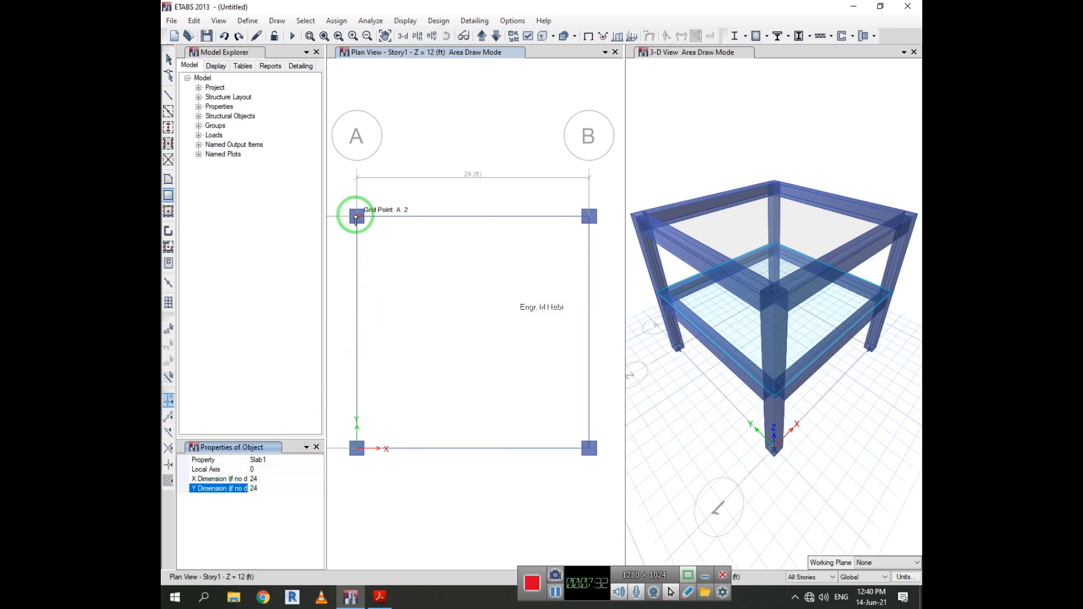
click(357, 216)
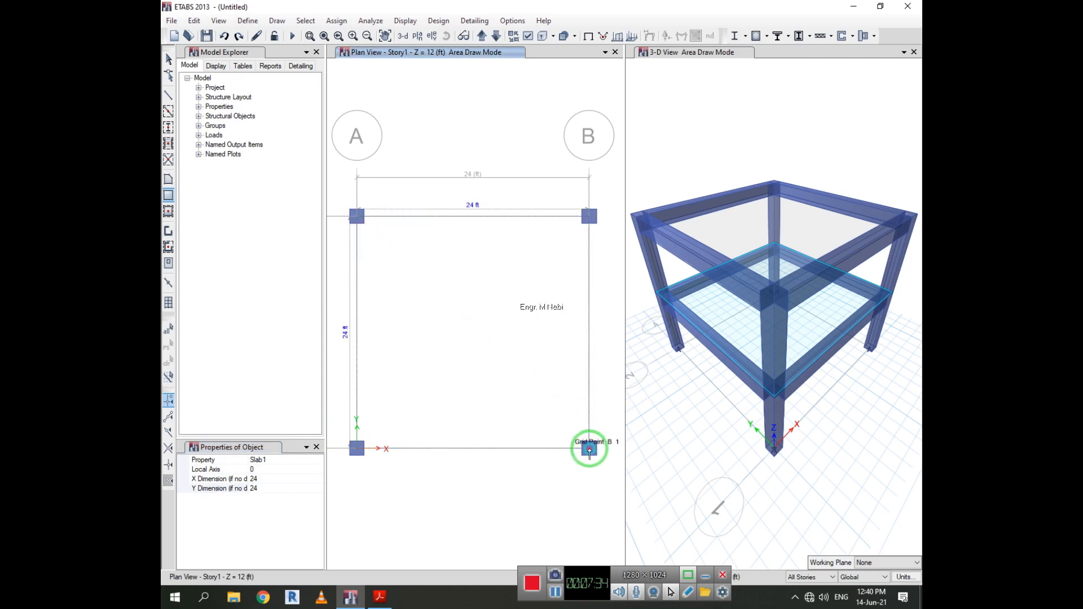
click(589, 448)
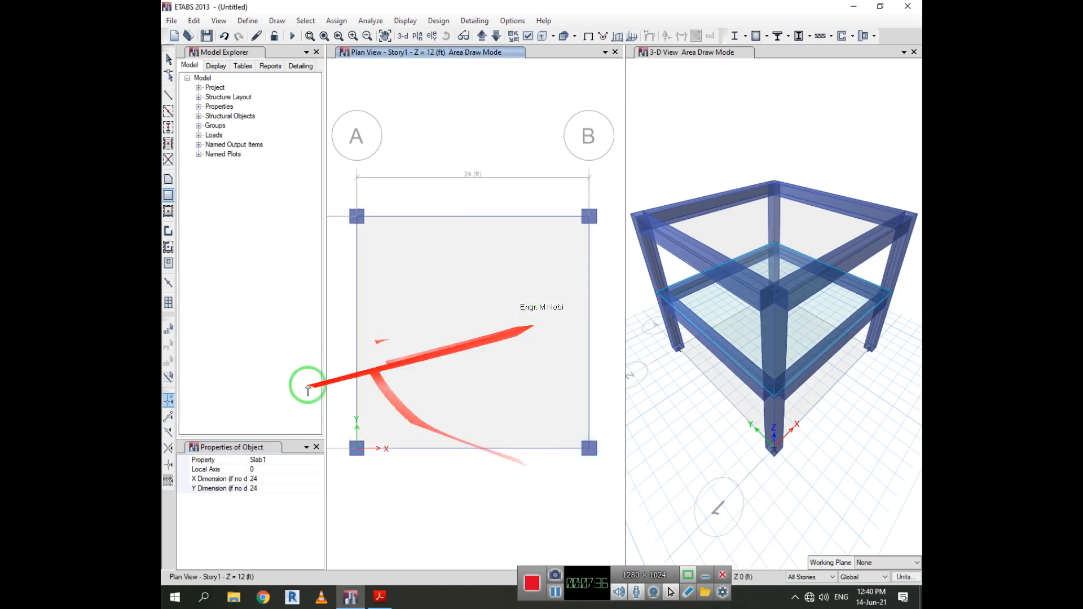
key(Escape)
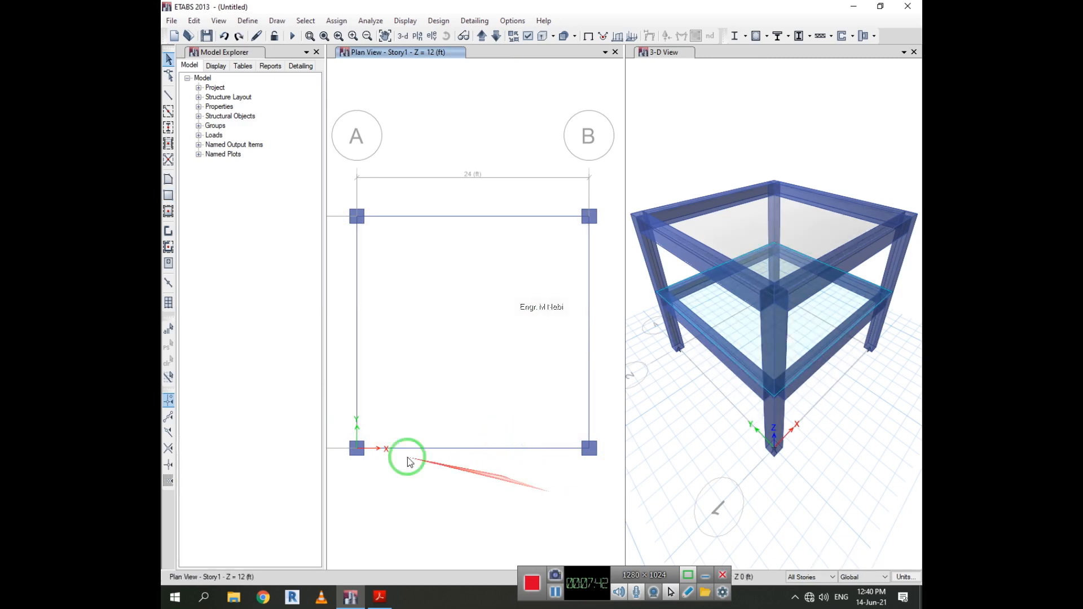
Quick-draw a Slab1 floor in the bay between grids A-B and 1-2 in the Story1 plan, using grids
click(168, 212)
click(452, 297)
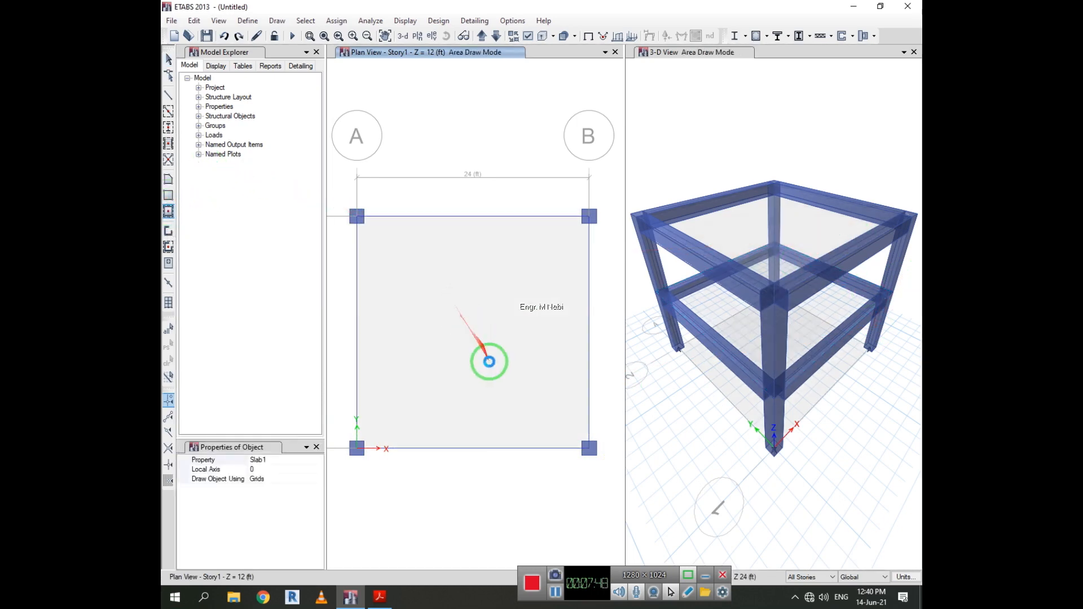
click(489, 361)
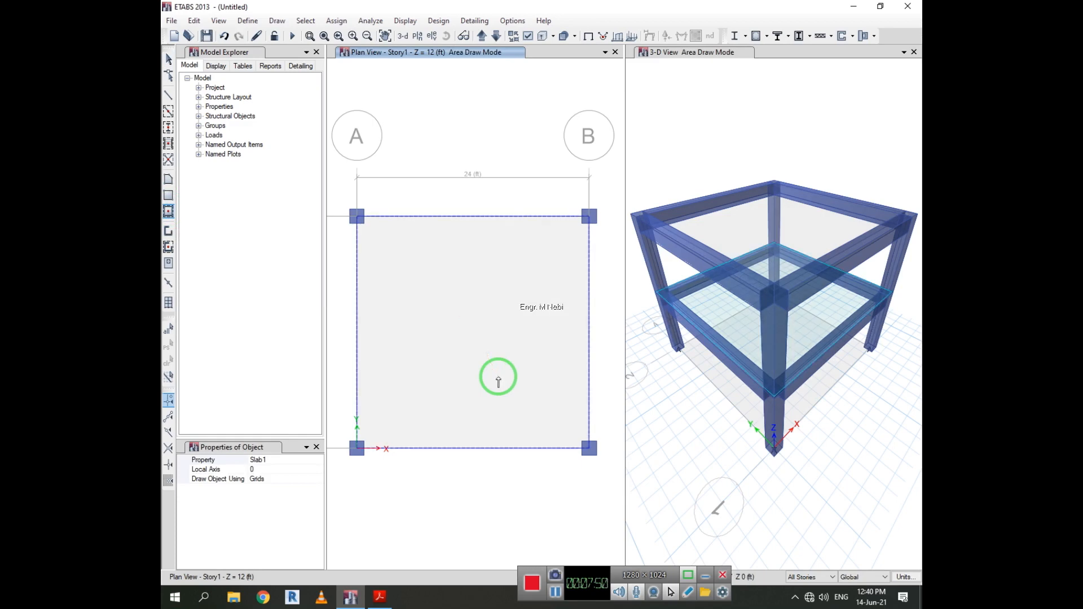
End the floor drawing command and make the 3-D view the active window
click(218, 20)
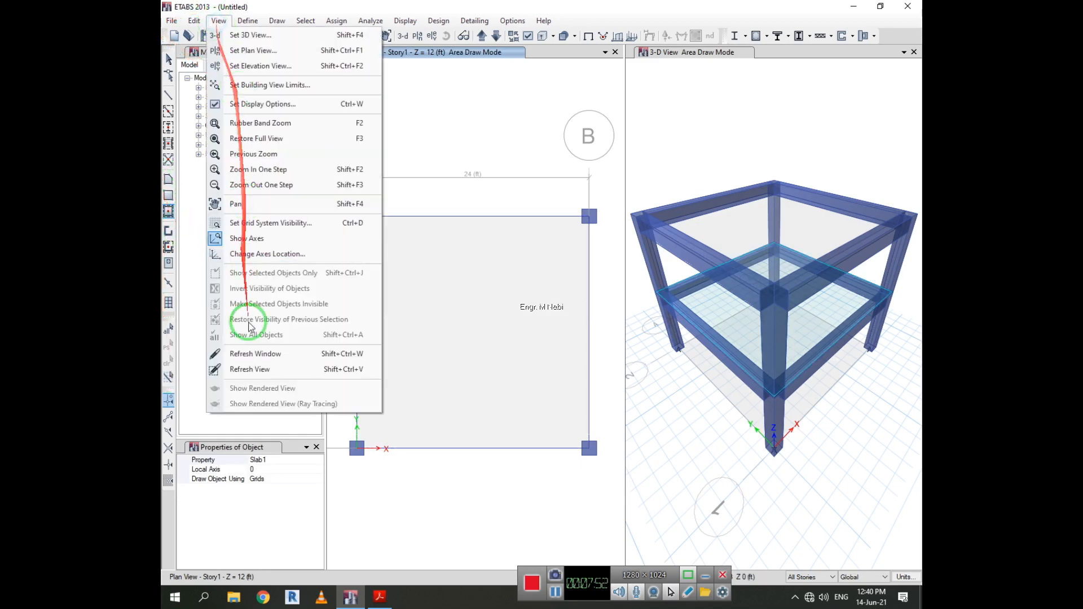
click(487, 133)
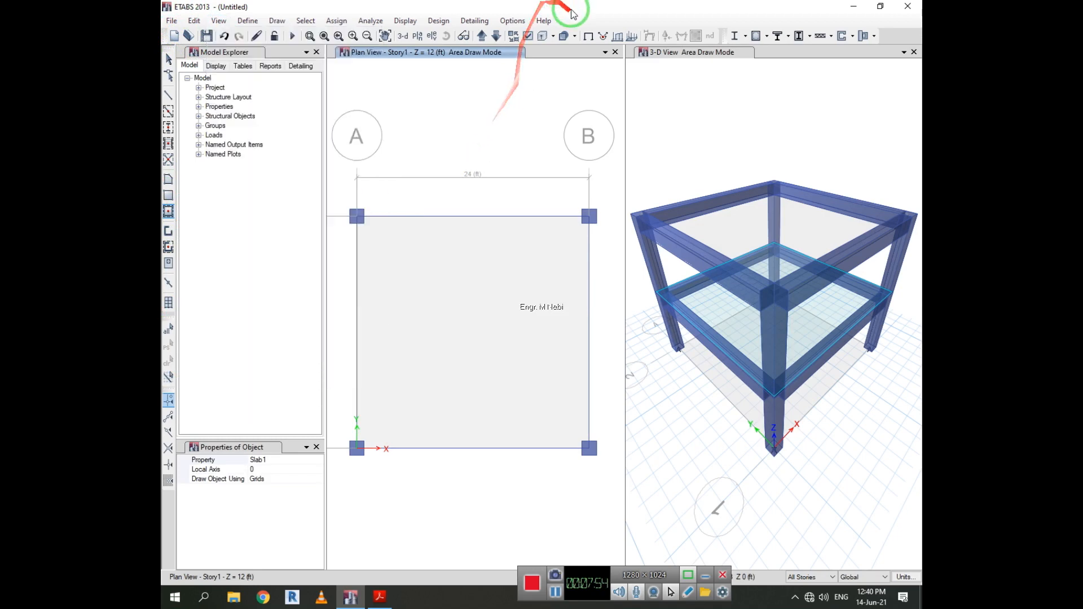
key(Escape)
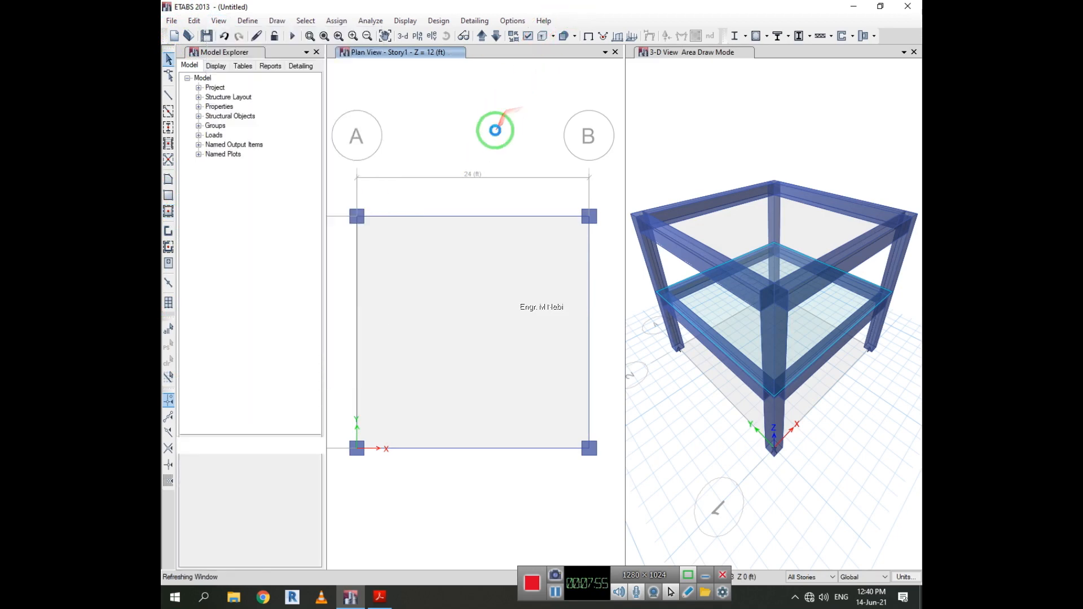
click(220, 21)
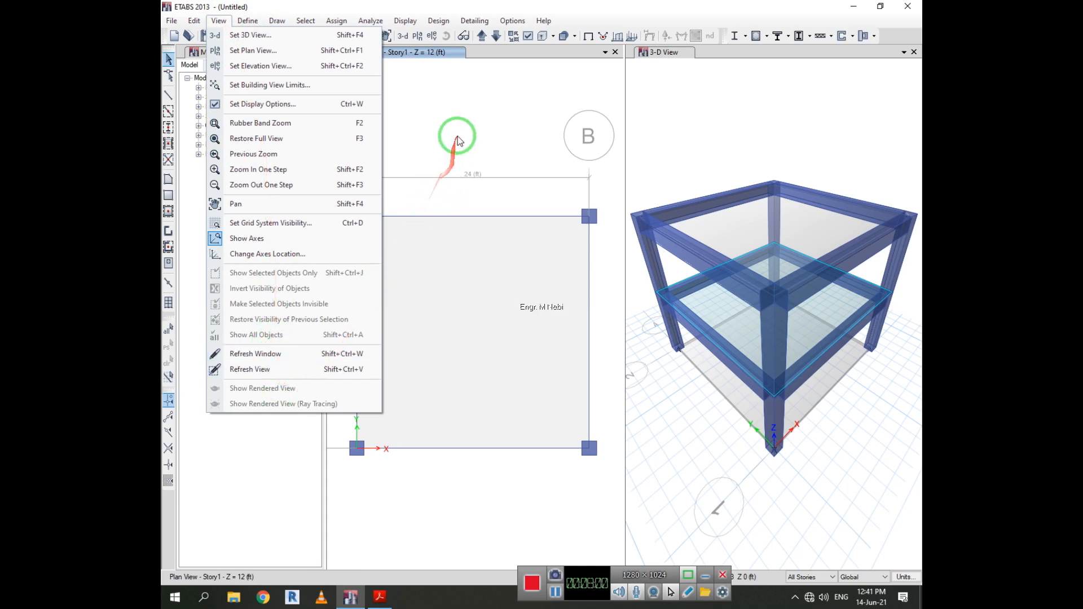
click(454, 115)
drag(454, 115, 714, 126)
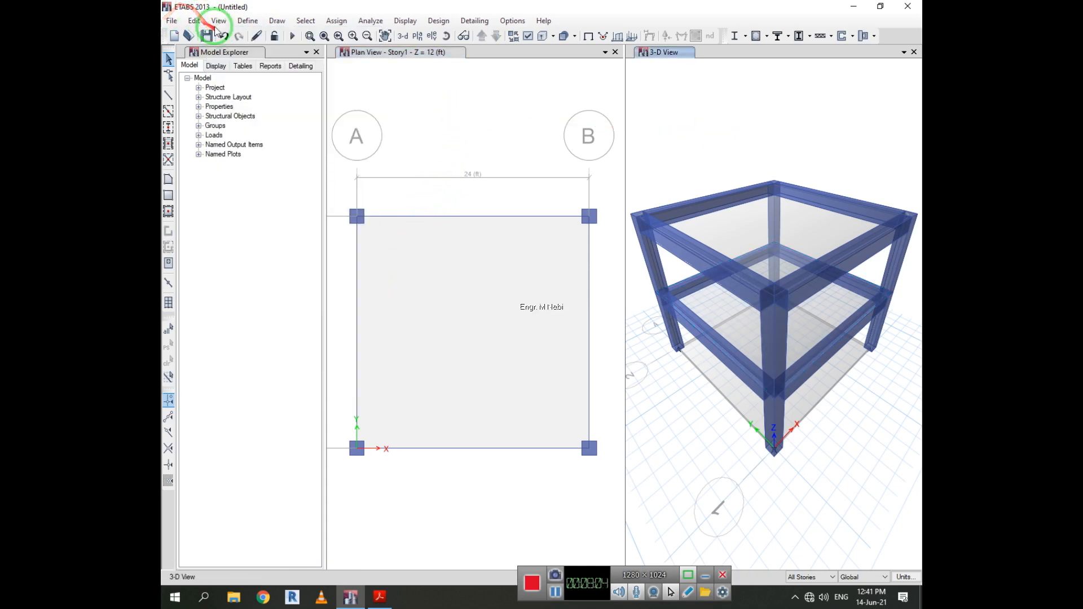
Inspect the floor slabs from several angles in the 3D rendered view, then close it and clear the base slab selection
click(194, 21)
click(198, 22)
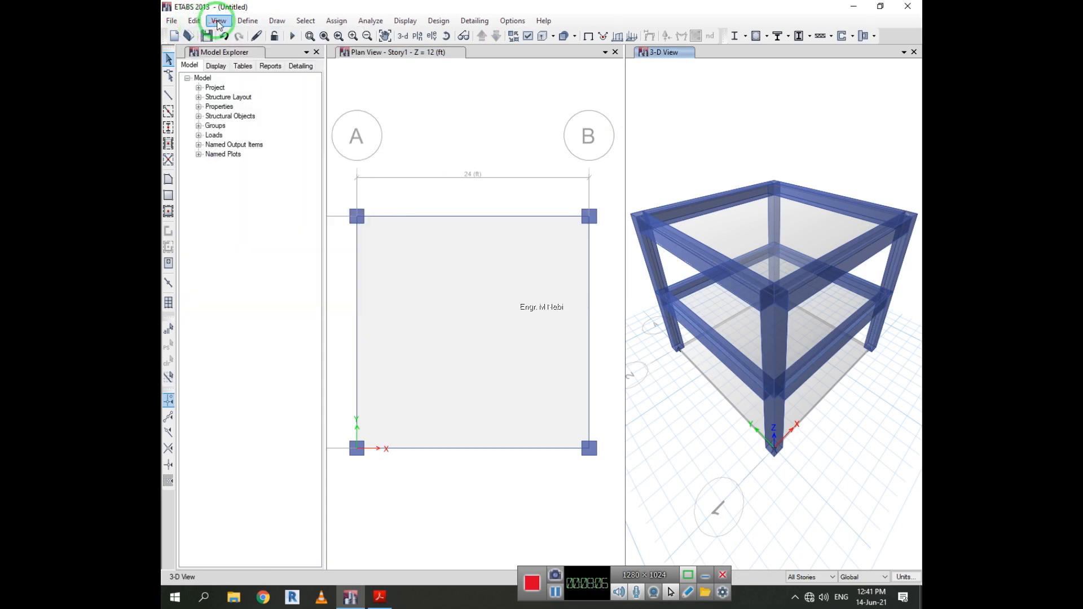
click(219, 21)
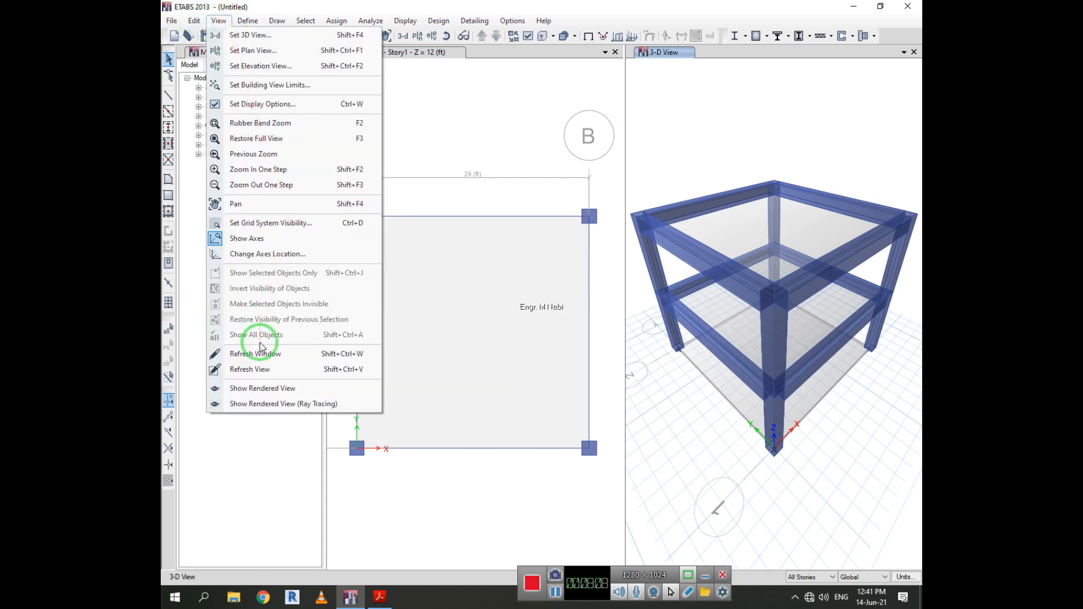
click(275, 387)
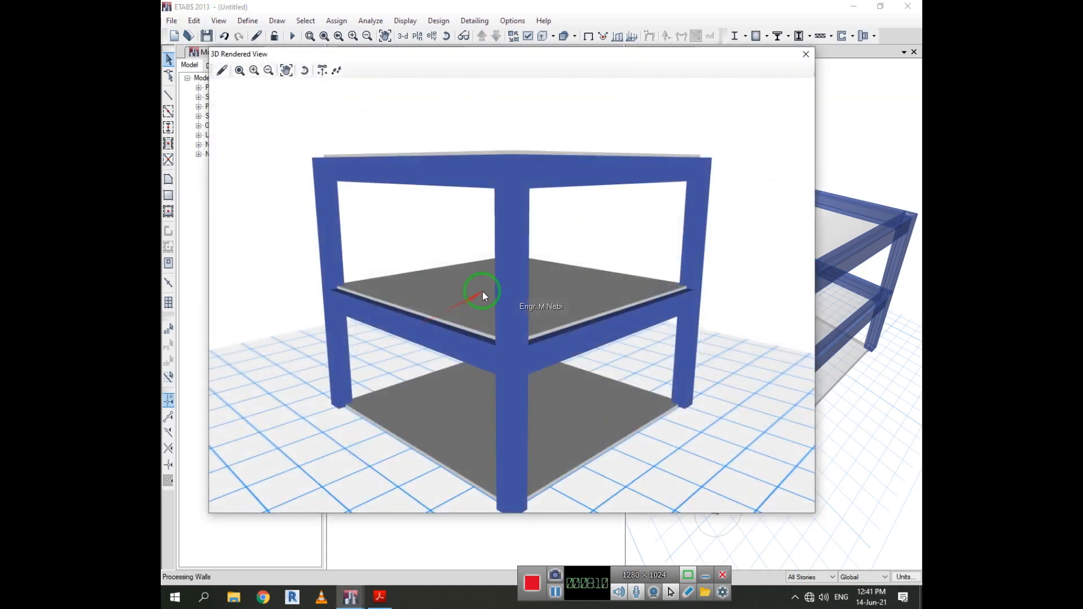
drag(500, 270, 408, 205)
drag(491, 242, 478, 354)
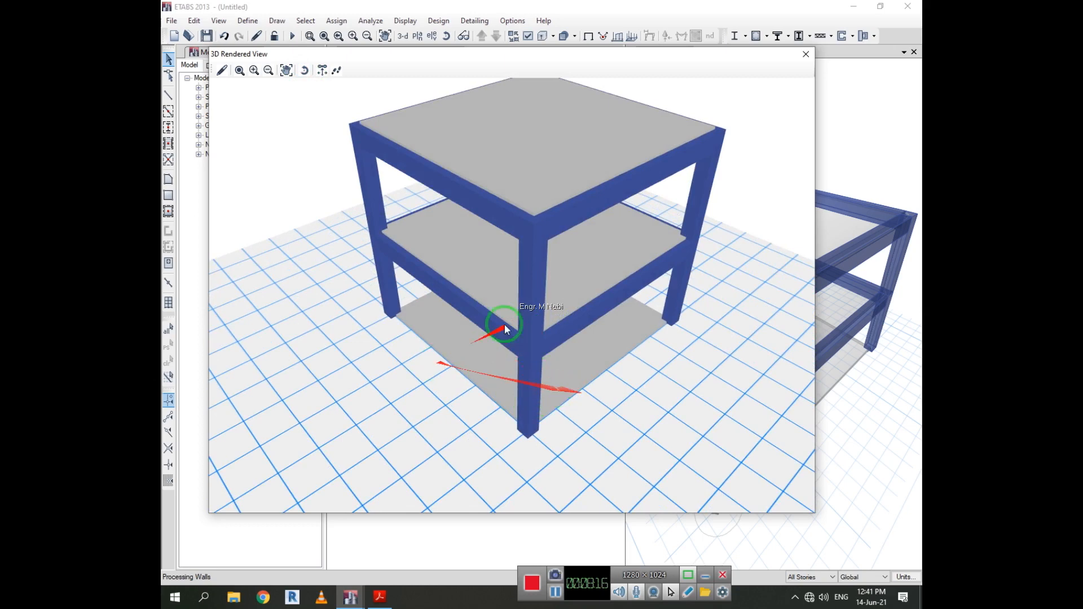
click(805, 54)
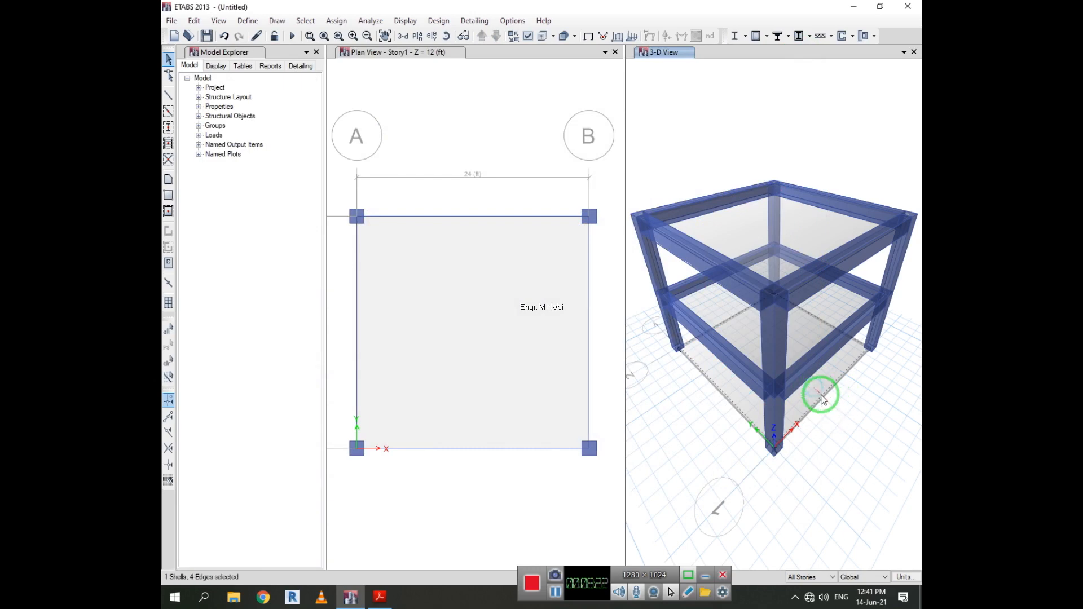
click(827, 401)
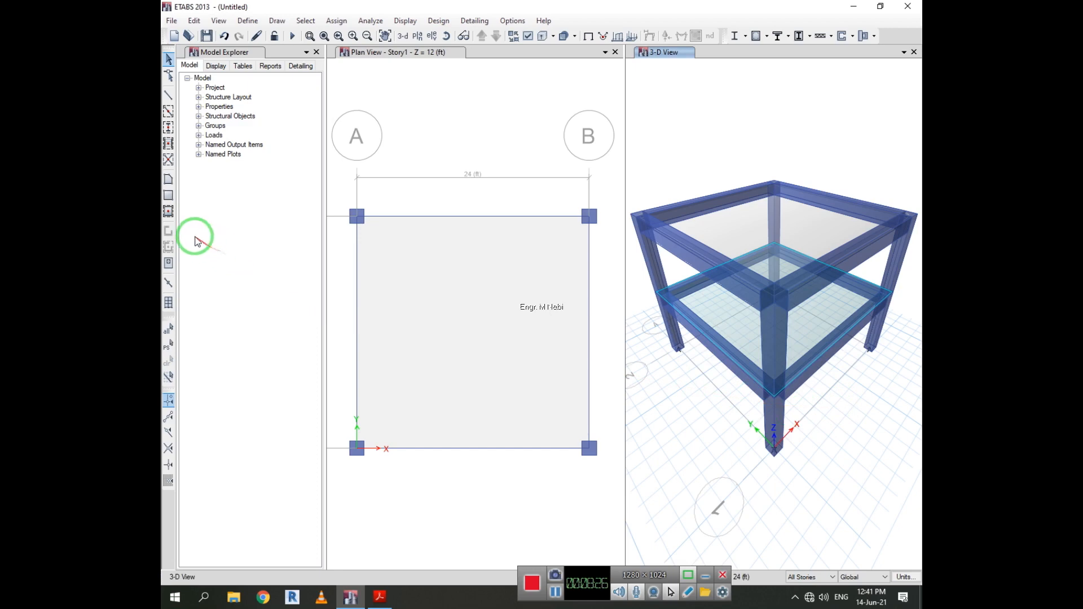
Start a new model with the saved user default settings, discarding the changes to the current untitled model
click(168, 262)
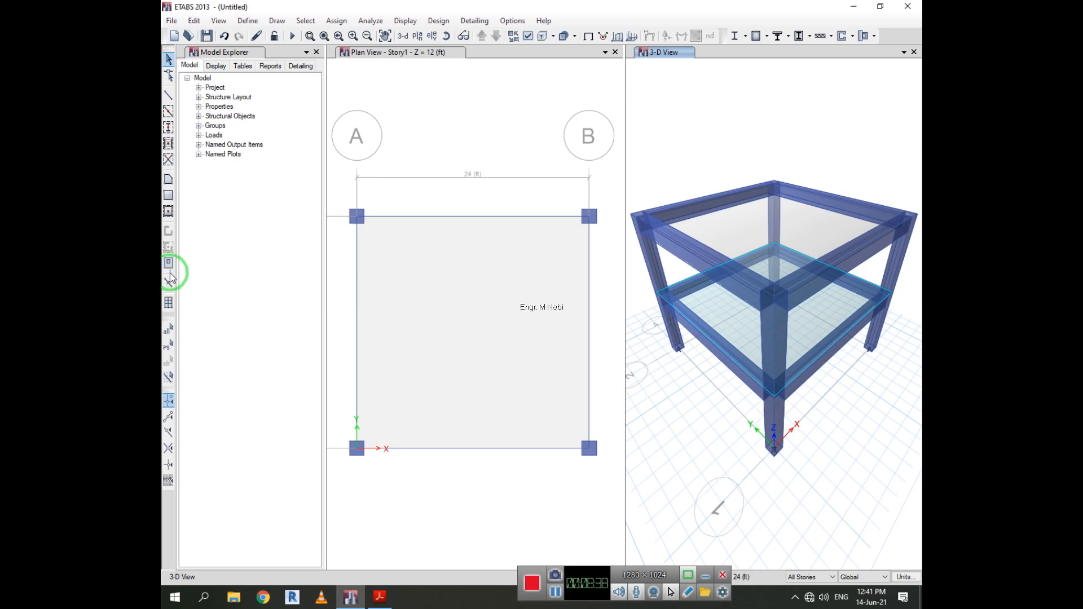
click(172, 20)
click(177, 34)
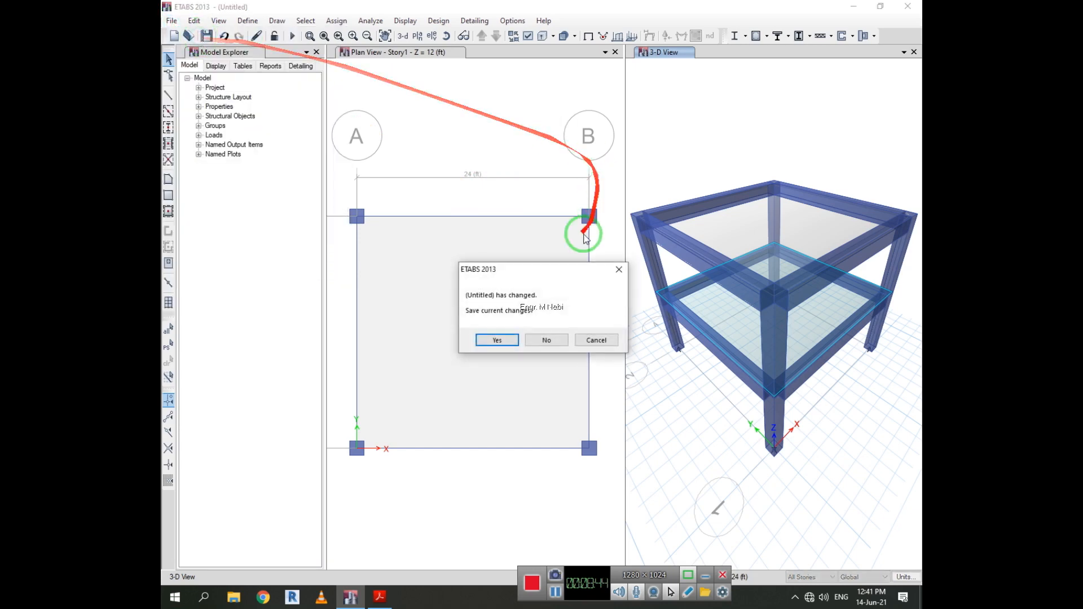
click(545, 340)
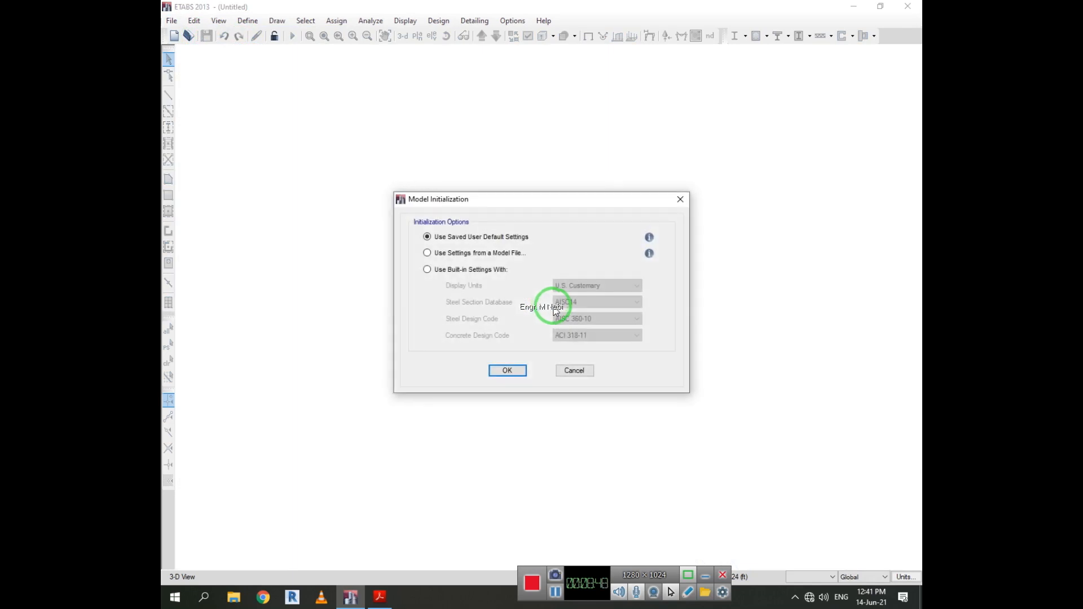
click(508, 370)
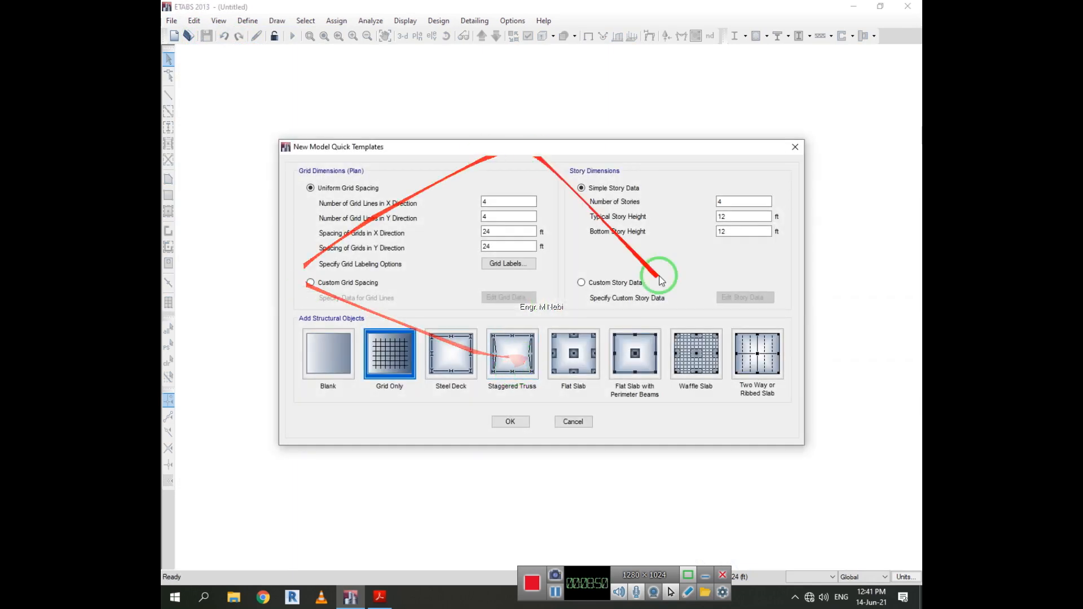